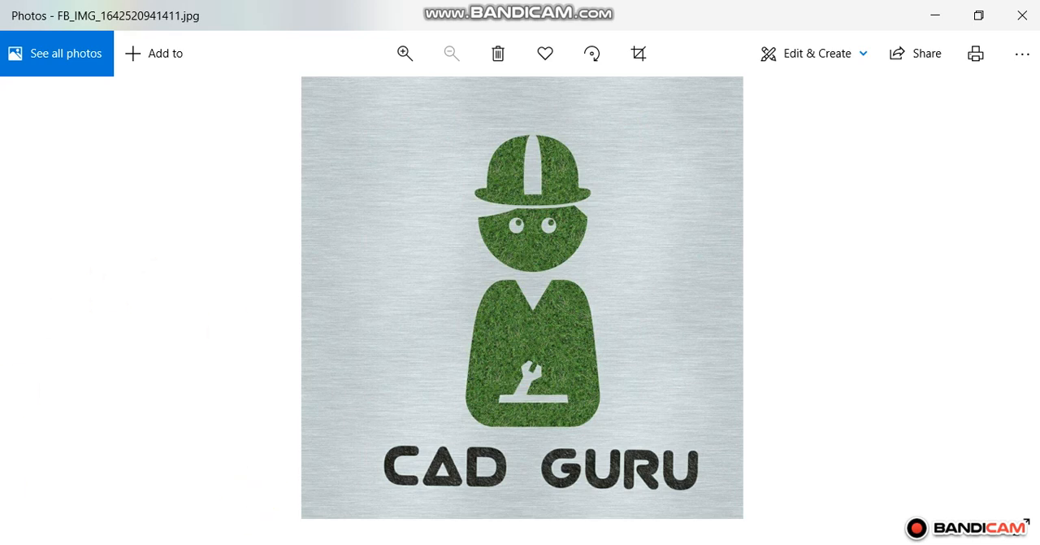
Step: Close the logo image and read the Lesson 1 introduction and the five rules in AUTOCAD NOTES.pdf
key("alt+F4")
scroll(332, 328, "down", 1)
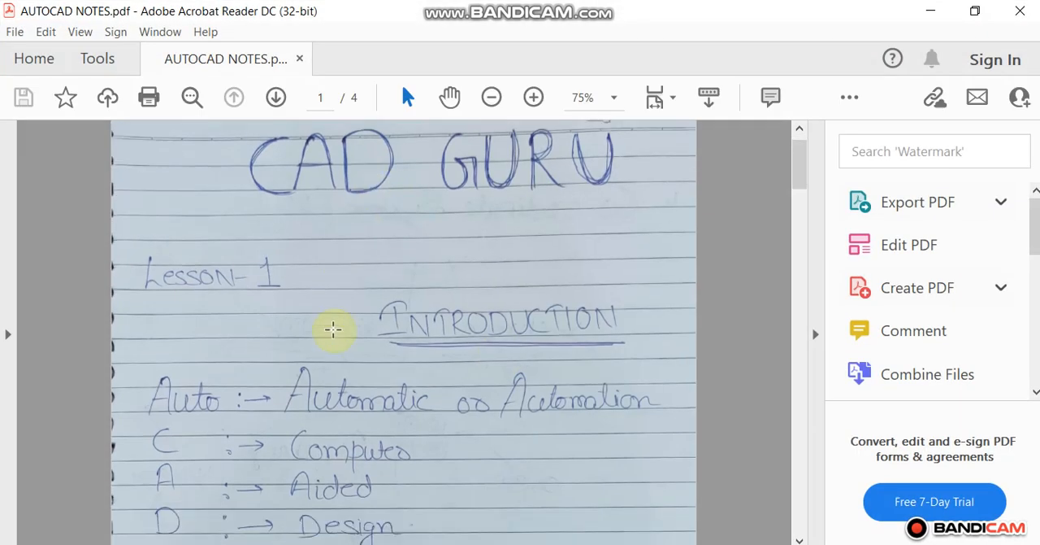
scroll(332, 333, "down", 2)
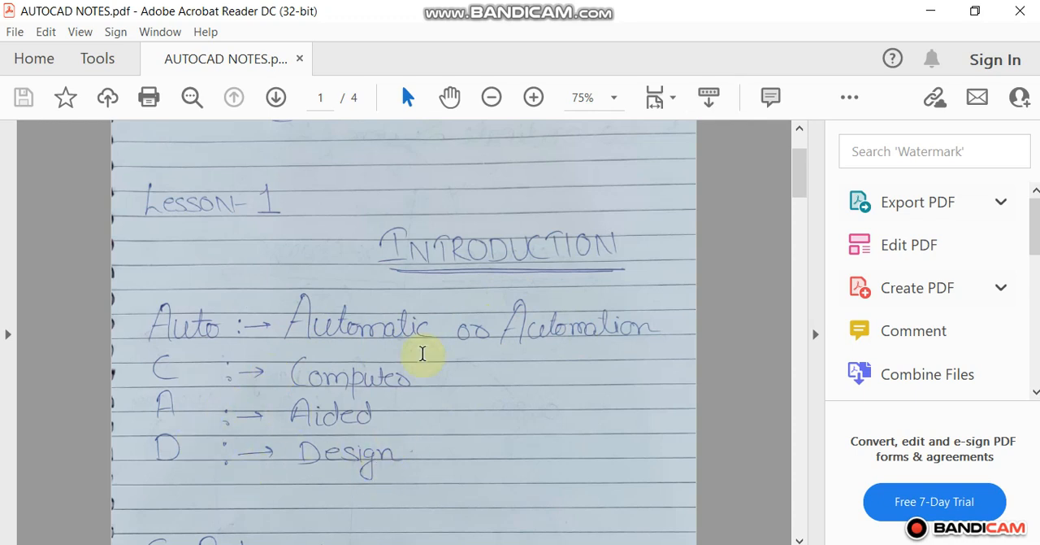
scroll(422, 352, "down", 2)
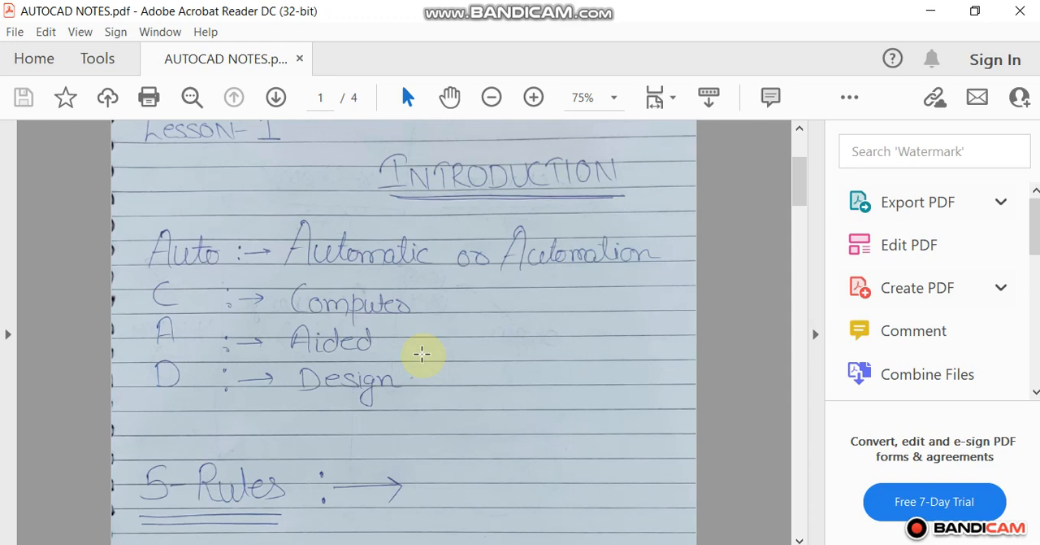
scroll(421, 352, "down", 6)
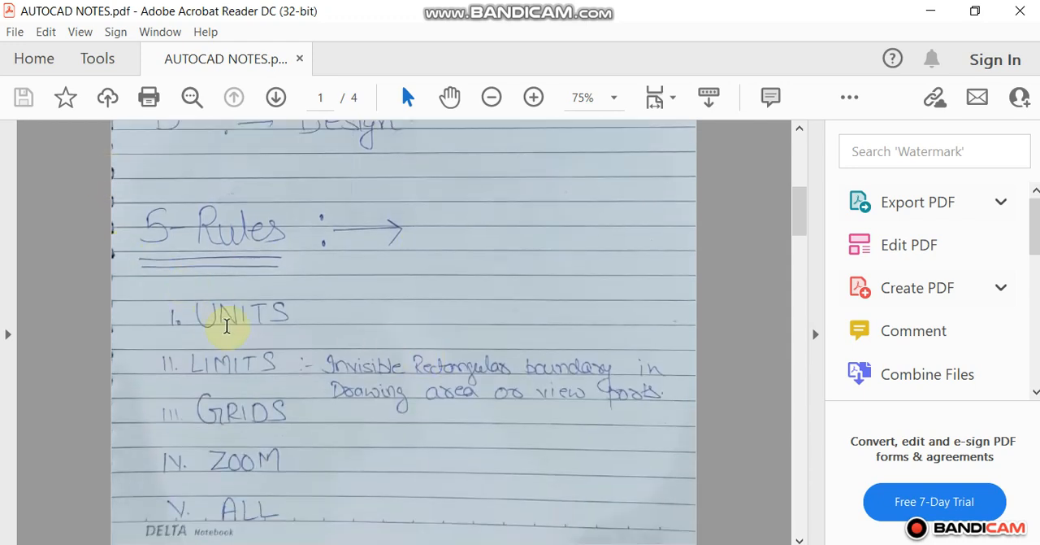
left_click_drag(197, 314, 353, 329)
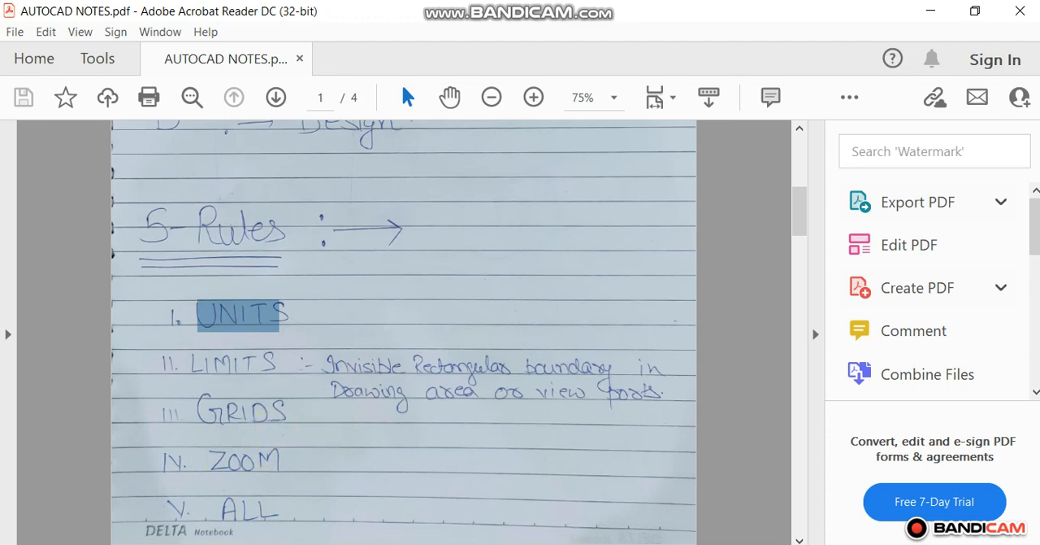
Step: Switch to AutoCAD and start a new blank drawing
mouse_move(586, 544)
left_click(581, 479)
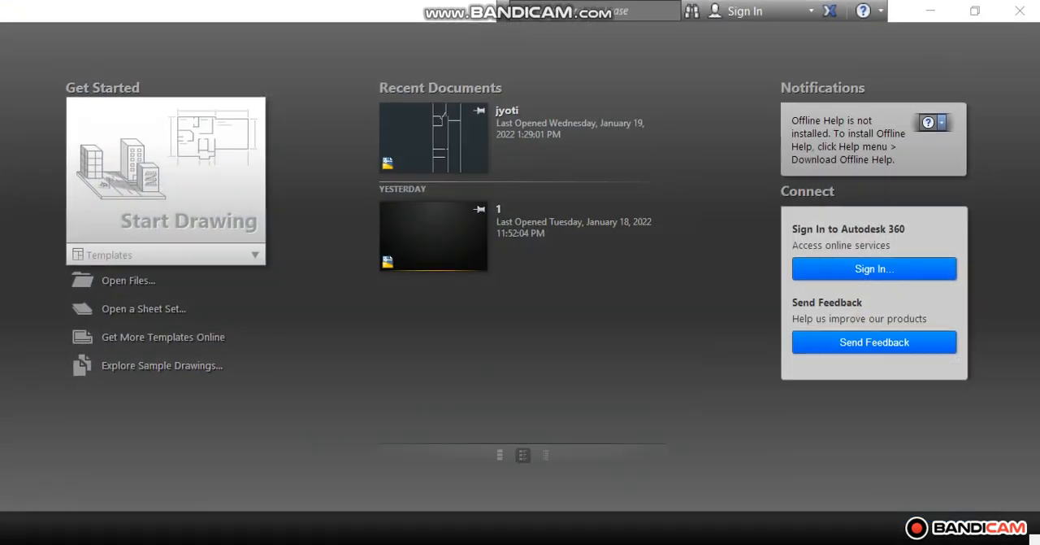
left_click(208, 206)
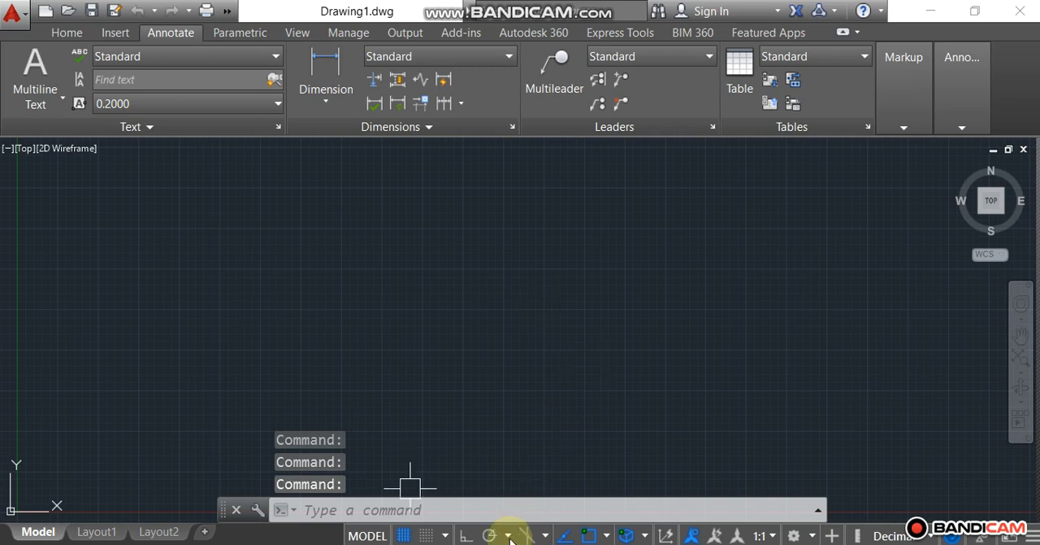
Step: Return to AUTOCAD NOTES.pdf and examine the origin in the 2D co-ordinate system diagram on page 2
key("alt+Tab")
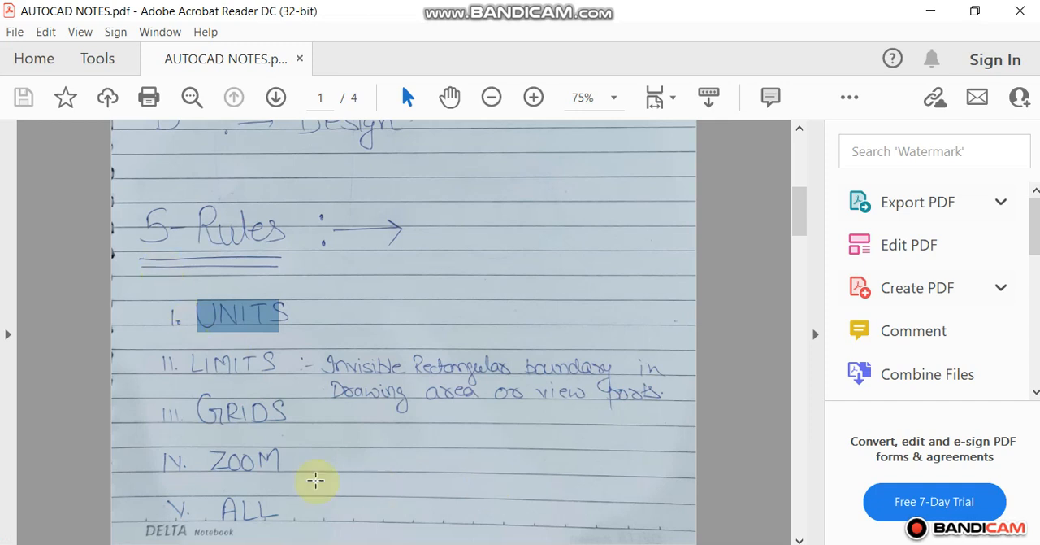
scroll(257, 450, "down", 1)
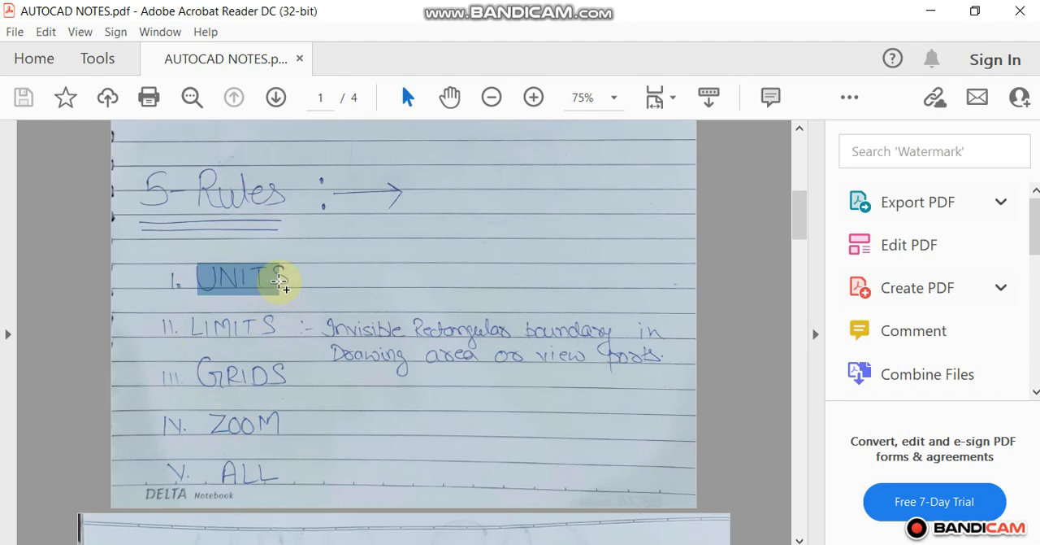
scroll(279, 281, "down", 12)
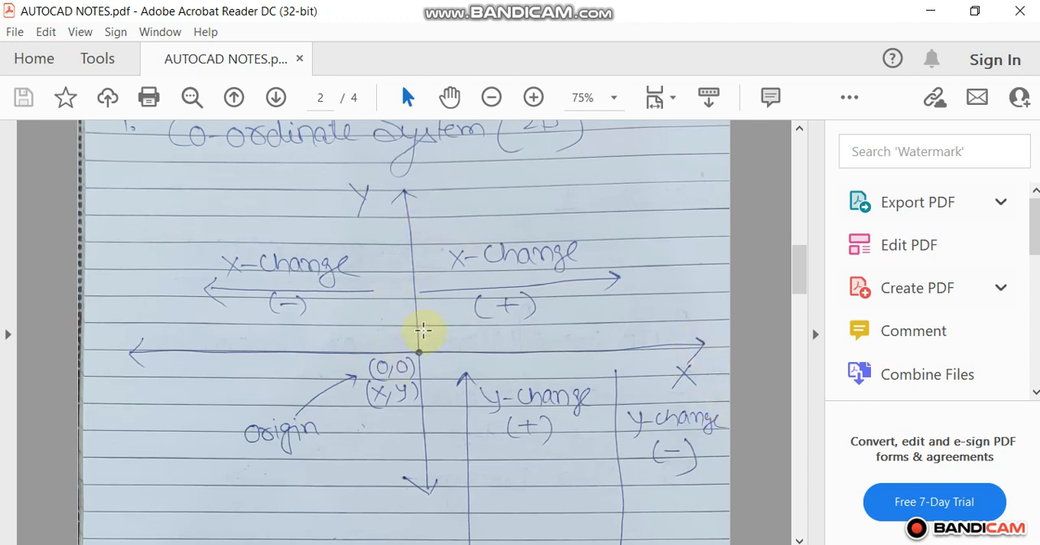
left_click_drag(423, 331, 345, 420)
left_click(260, 486)
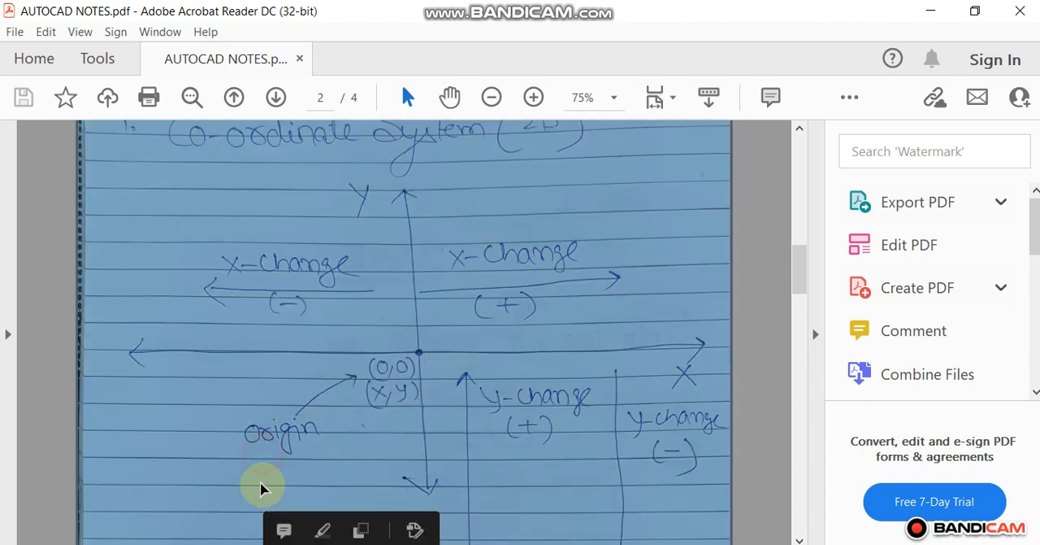
left_click(264, 469)
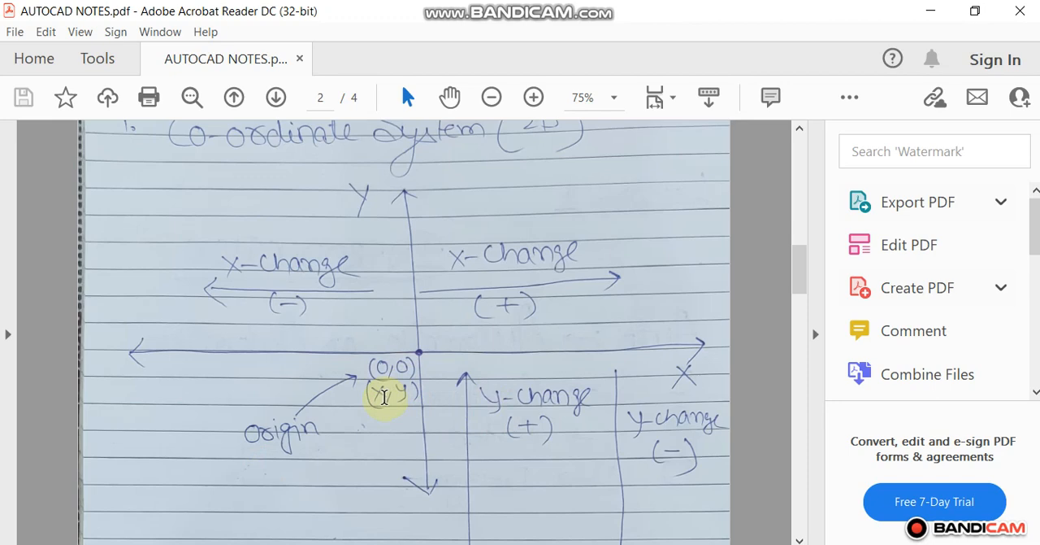
Step: Switch to AutoCAD and examine the origin and the X and Y axes centred in the top view
key("alt+Tab")
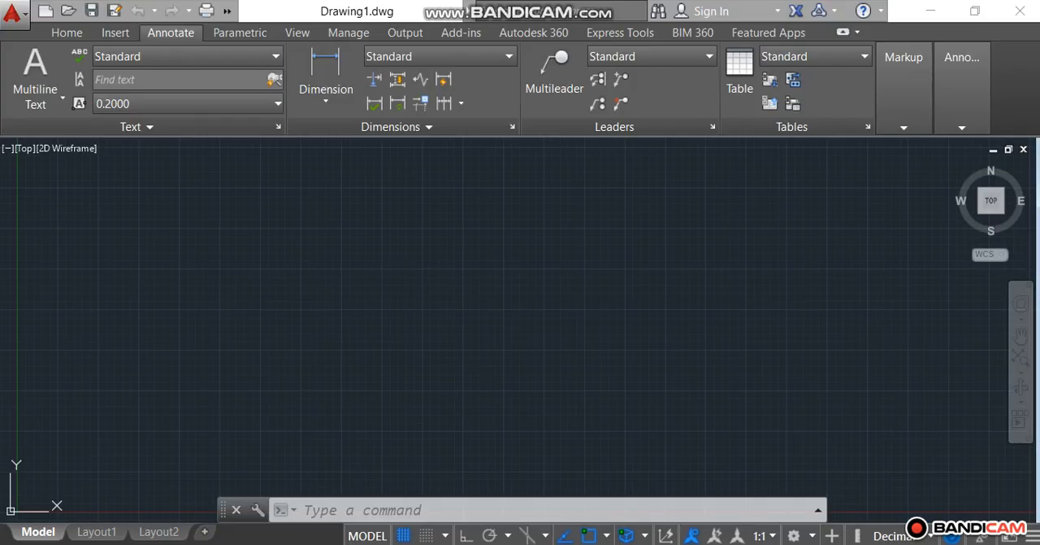
left_click(1000, 205)
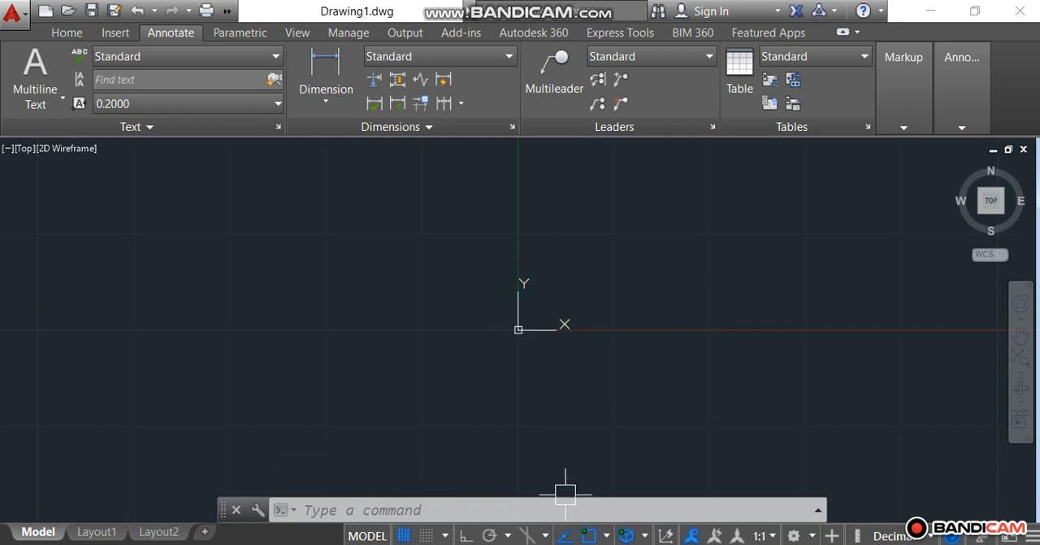
Step: Return to the PDF notes and study the positive and negative X-change and Y-change directions around the origin
key("alt+Tab")
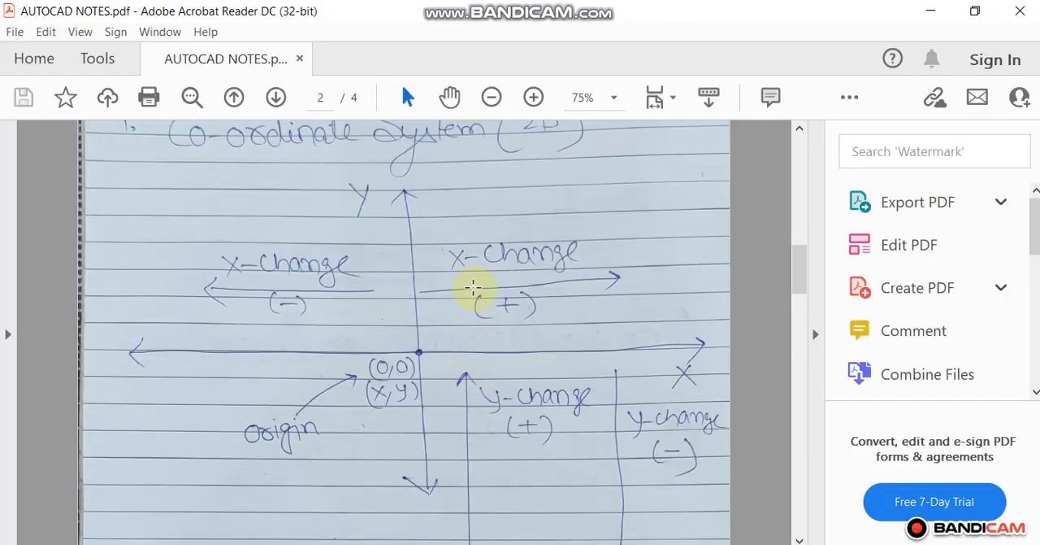
left_click_drag(449, 284, 661, 286)
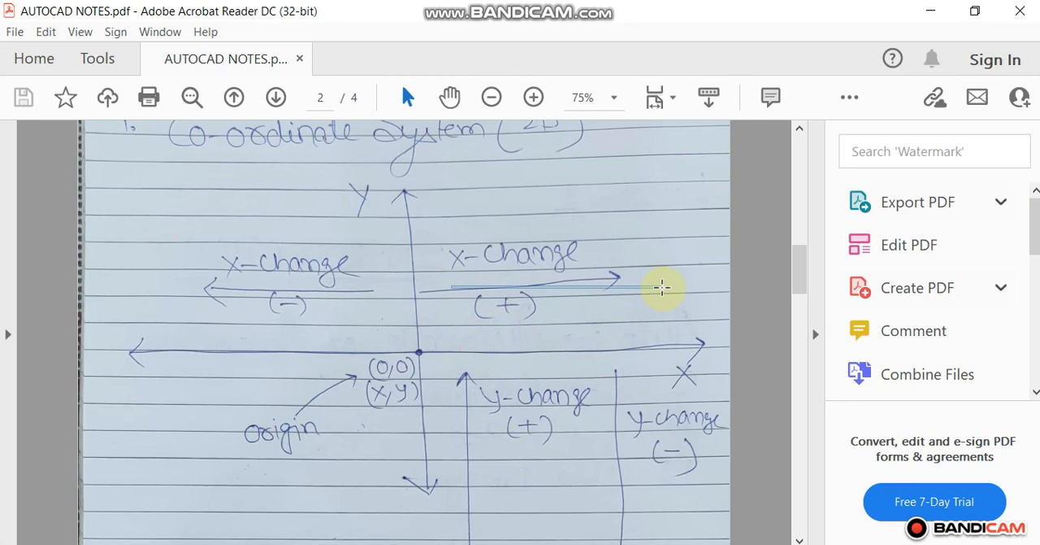
left_click_drag(662, 288, 663, 288)
left_click(663, 295)
left_click(310, 276)
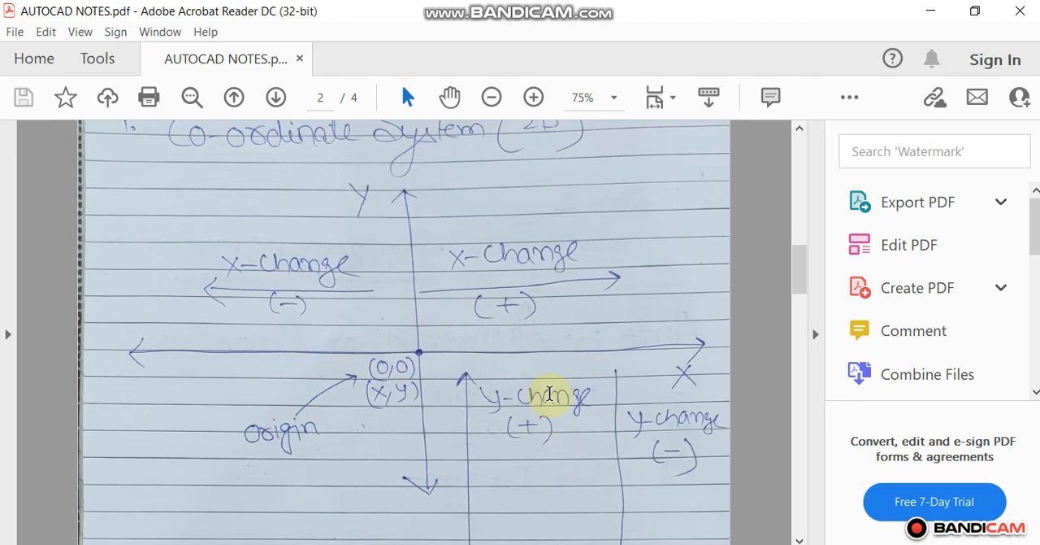
Step: Read the Commands list on page 3 of the notes, from Ortho and Offset through Trim, Extend and Object Snap
scroll(549, 393, "down", 6)
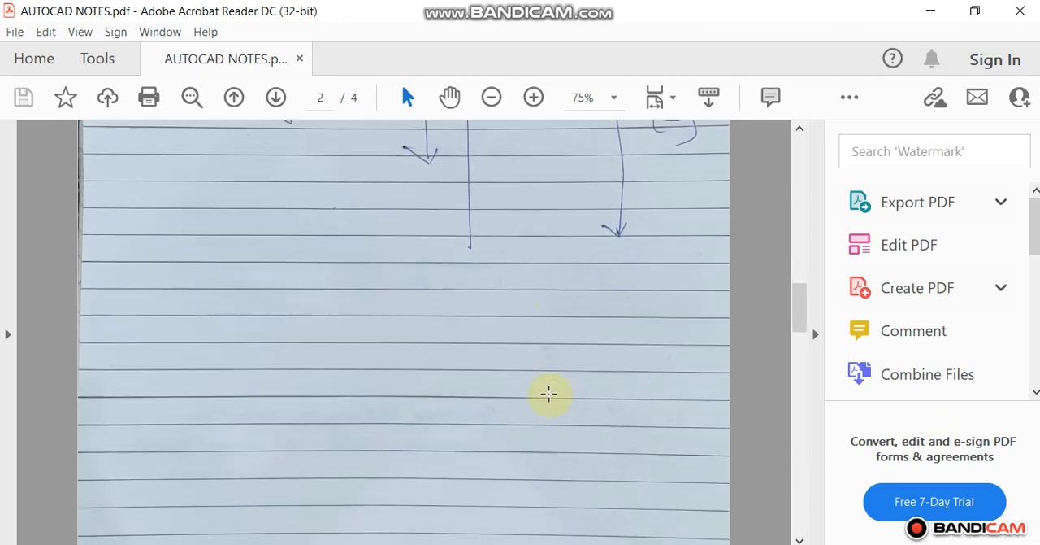
scroll(549, 393, "down", 1)
scroll(550, 393, "down", 8)
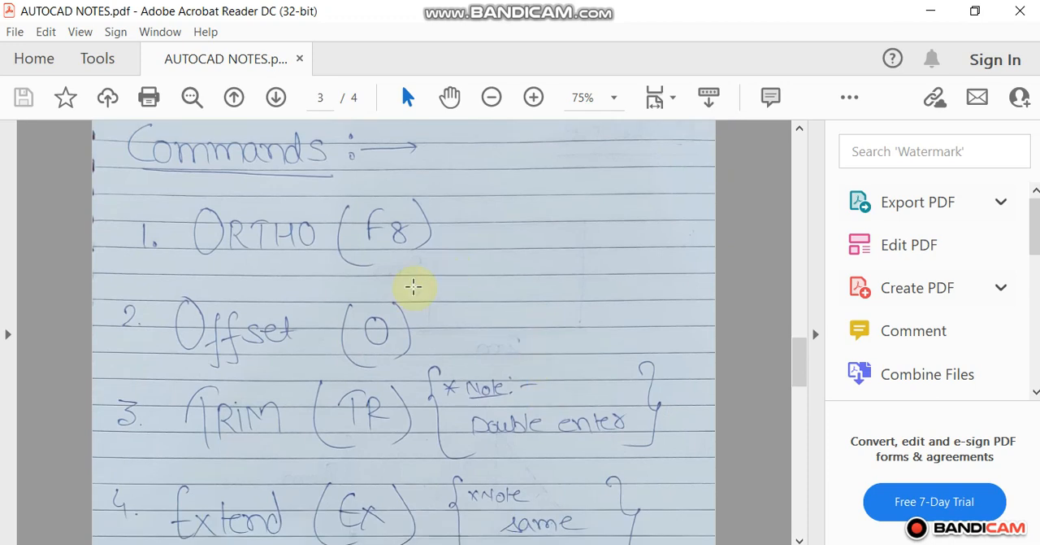
scroll(306, 418, "down", 2)
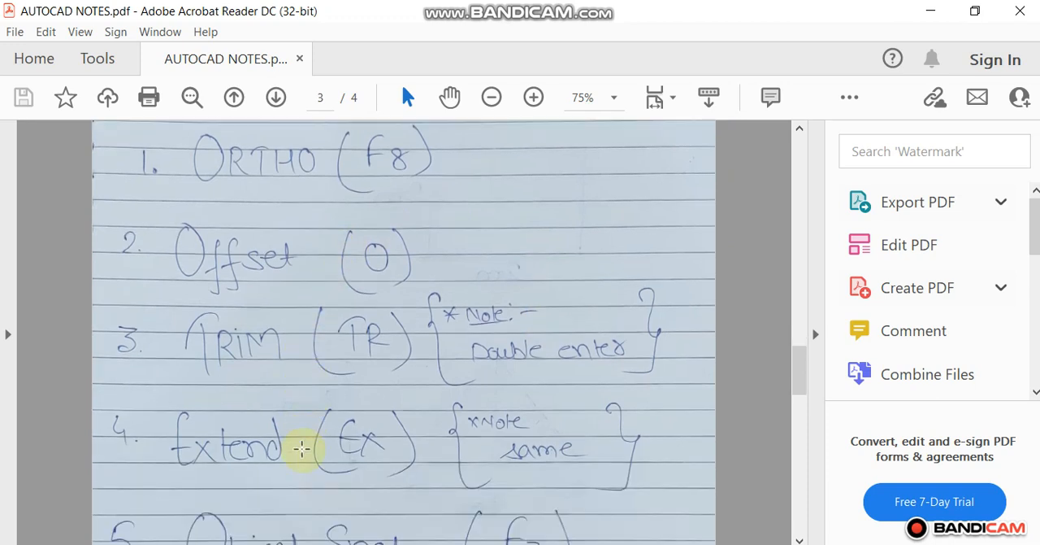
scroll(297, 448, "down", 1)
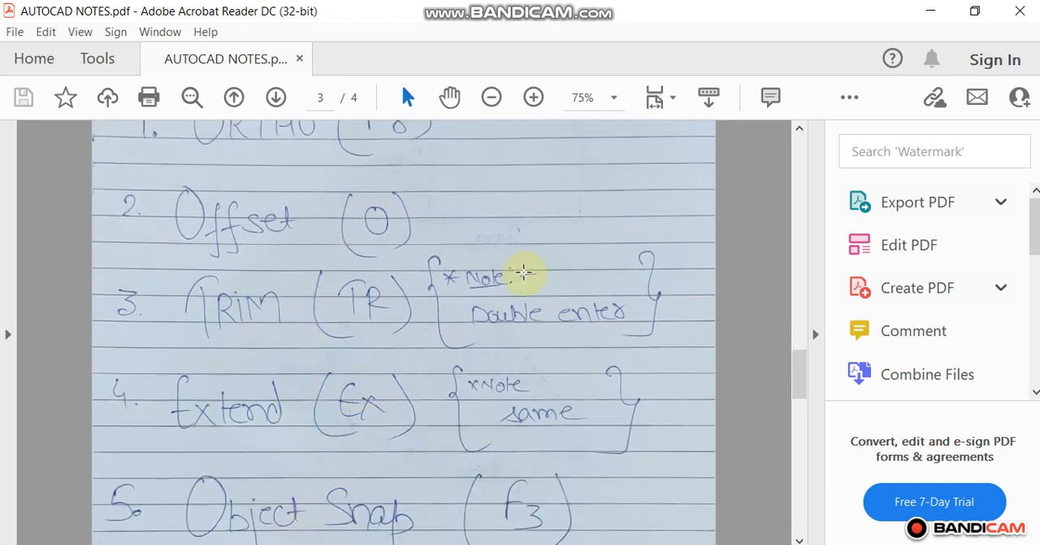
scroll(383, 406, "up", 2)
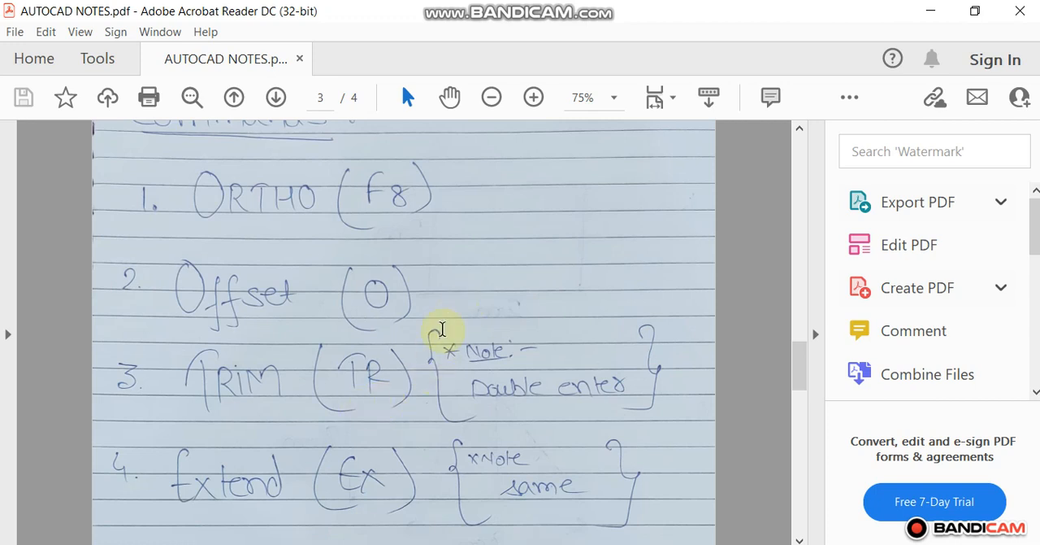
Step: Switch to AutoCAD and start a line with its first point at the origin, 0,0
left_click(476, 543)
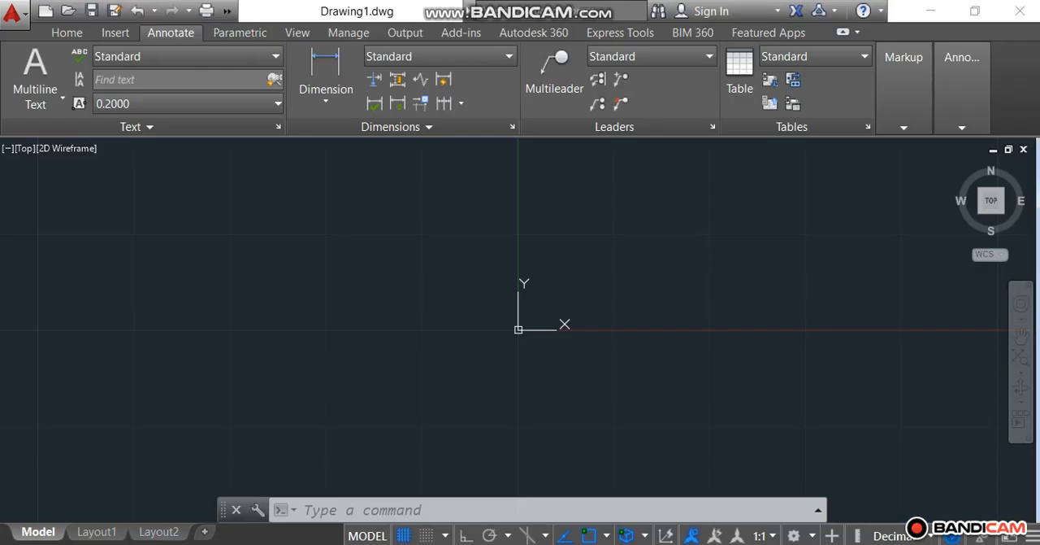
left_click(66, 33)
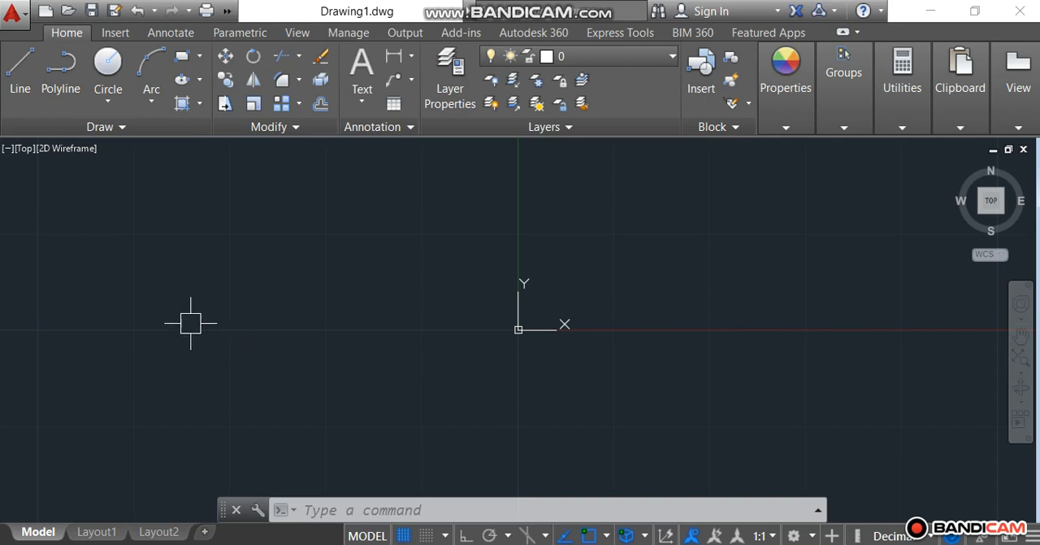
left_click(24, 82)
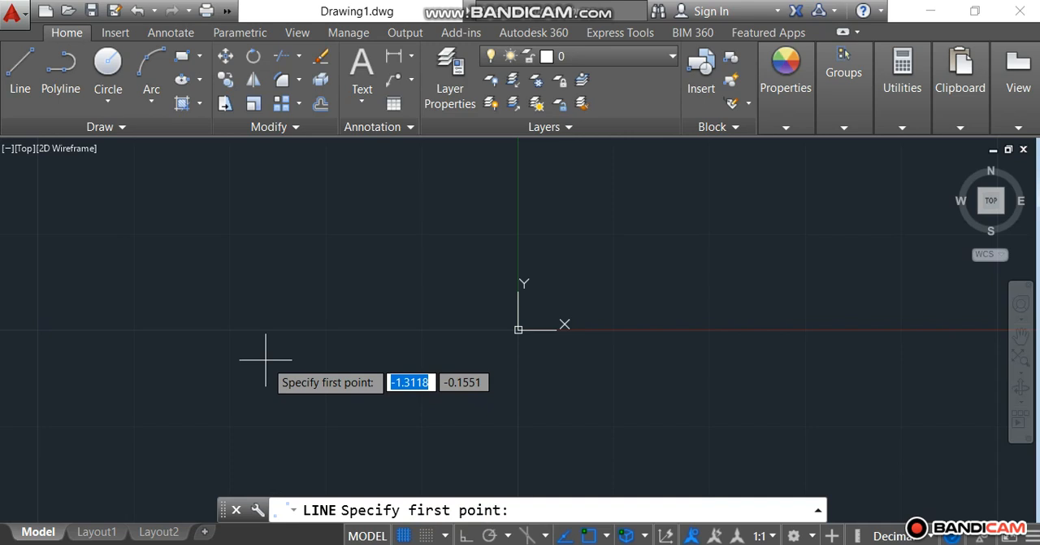
type("0")
key("Tab")
type("0")
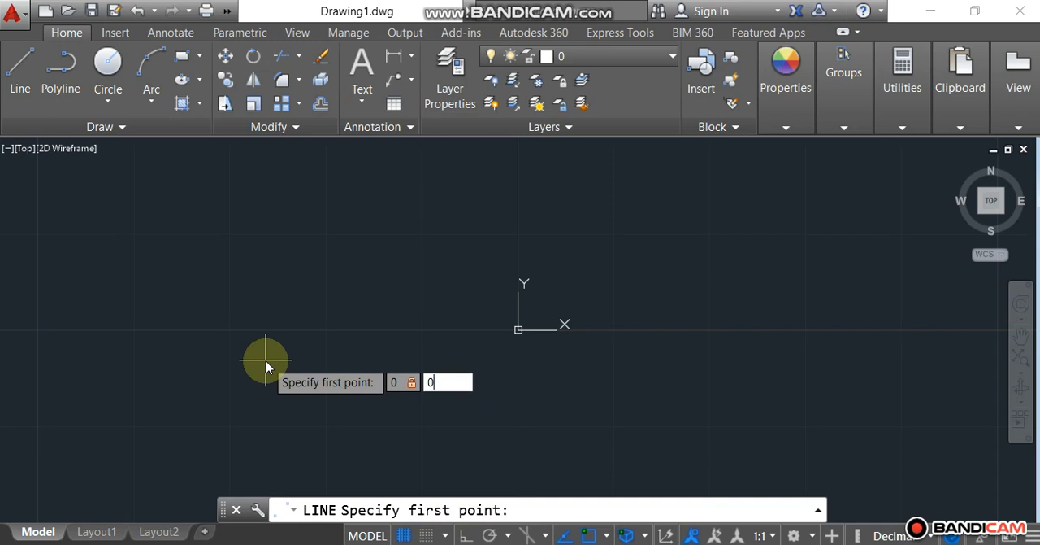
key("Return")
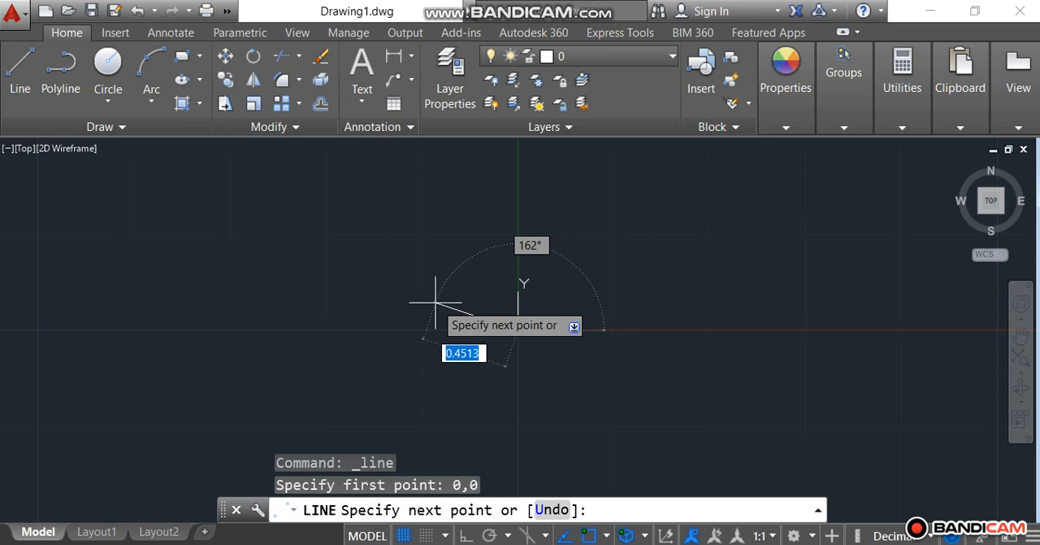
Step: Turn on Ortho mode and draw the first line segment 5 units from the origin along the positive X axis
left_click(465, 536)
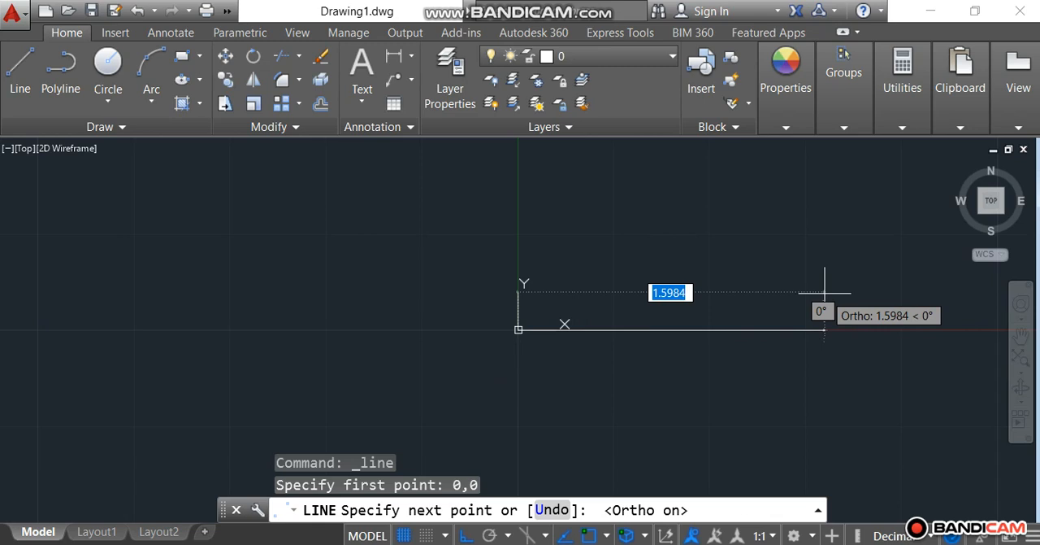
type("5")
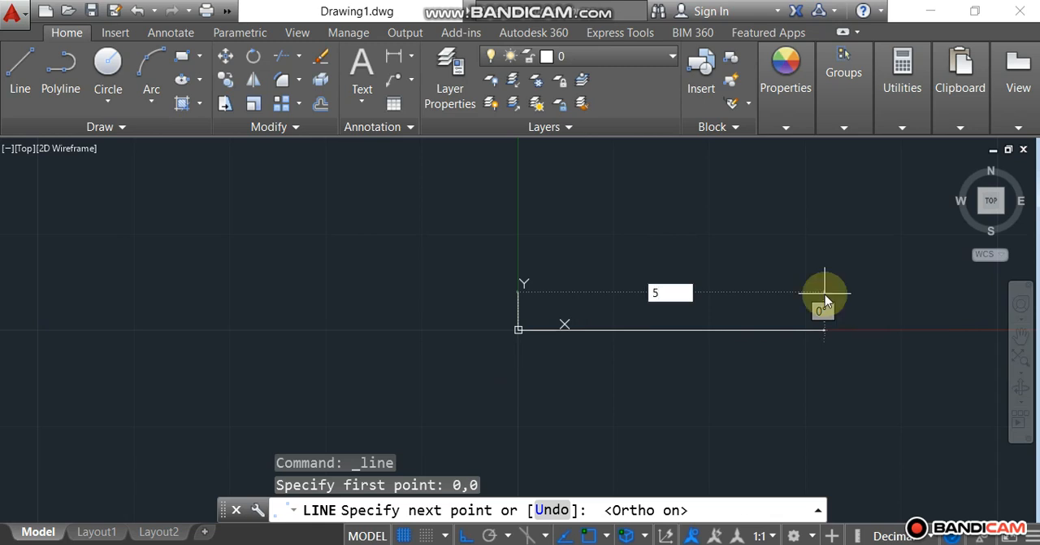
key("Return")
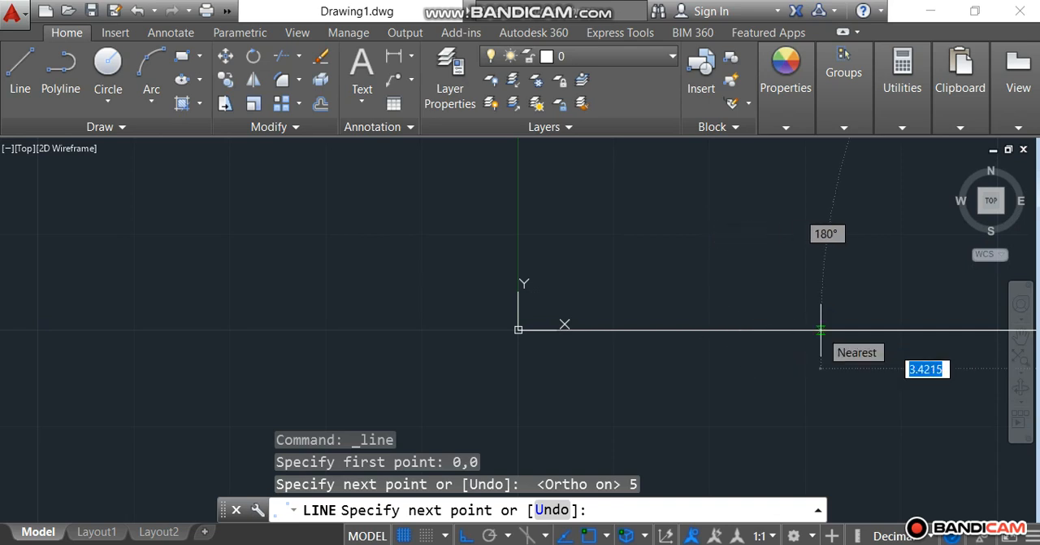
Step: Draw the second segment 5 units straight up from the end of the horizontal line
left_click(996, 210)
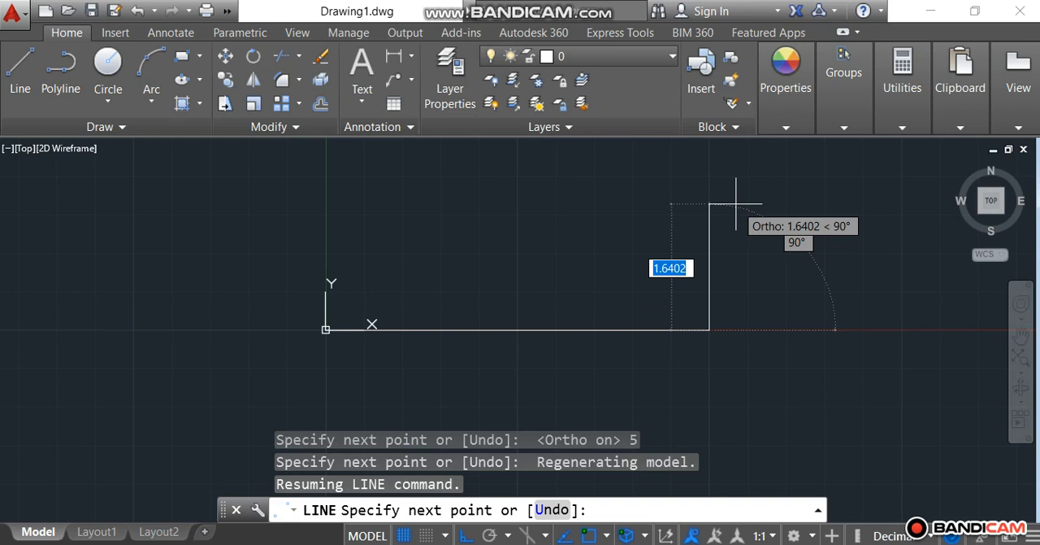
type("5")
key("Return")
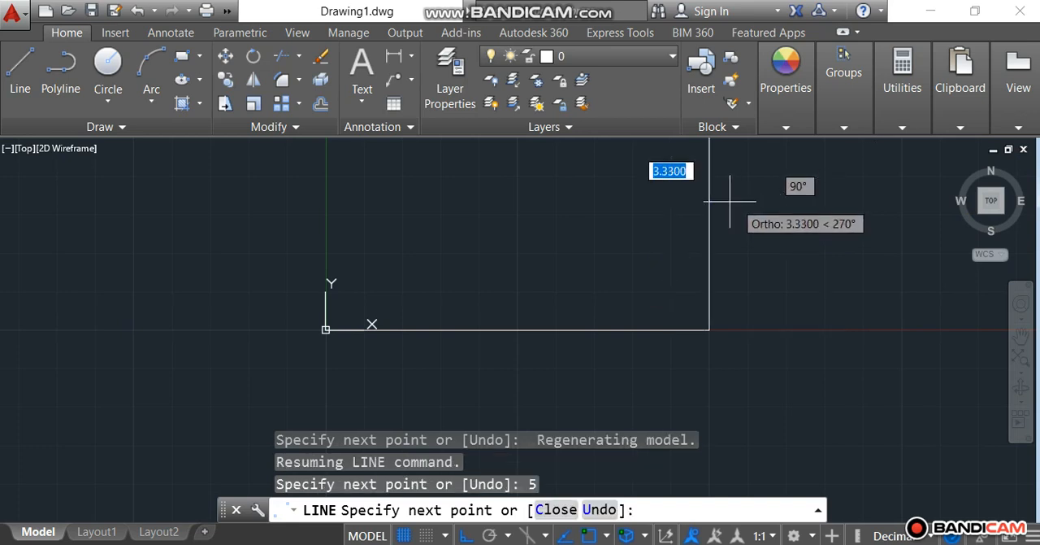
Step: Complete the square with a 5-unit segment toward negative X and a 5-unit segment down to the origin
left_click(996, 206)
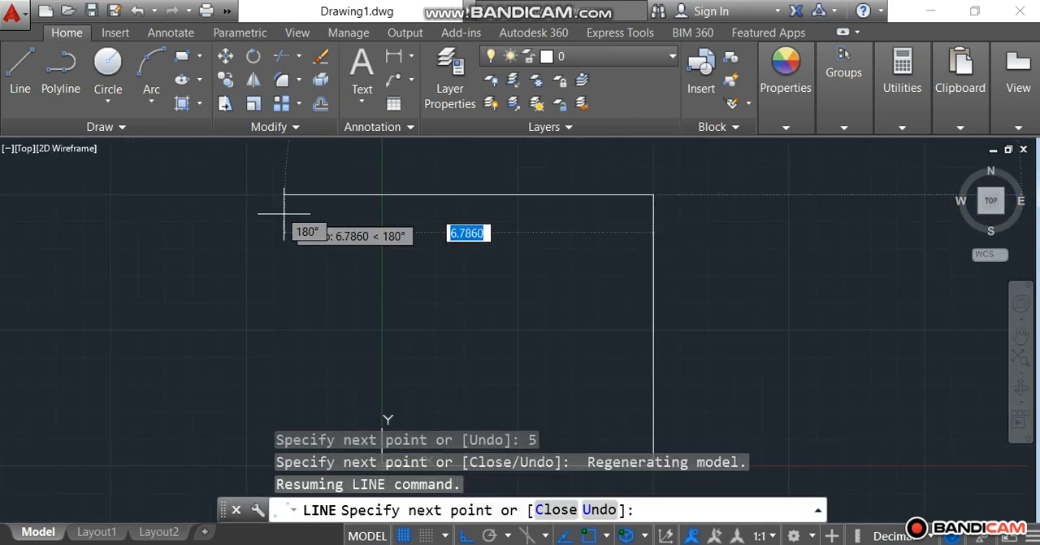
type("5")
key("Return")
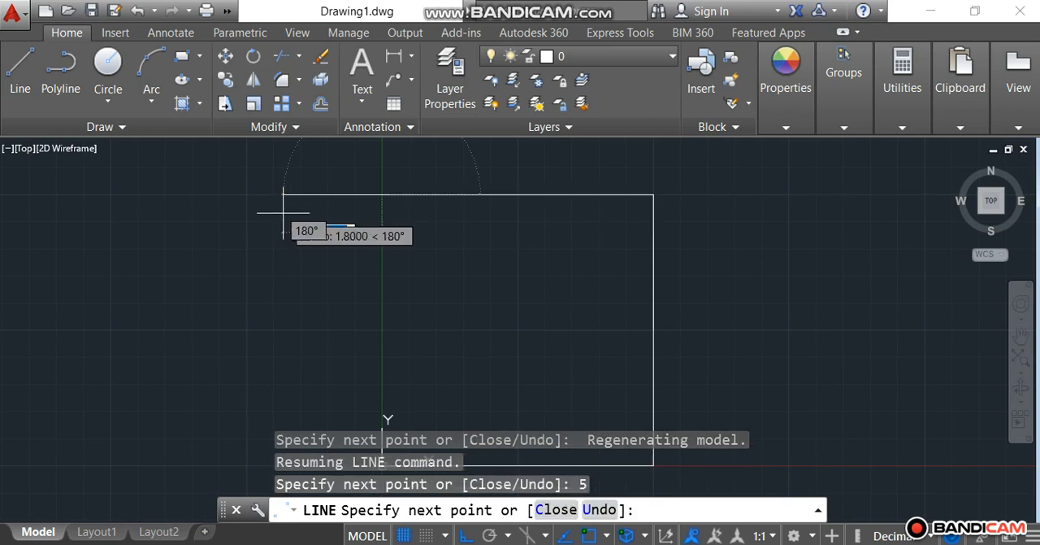
type("5")
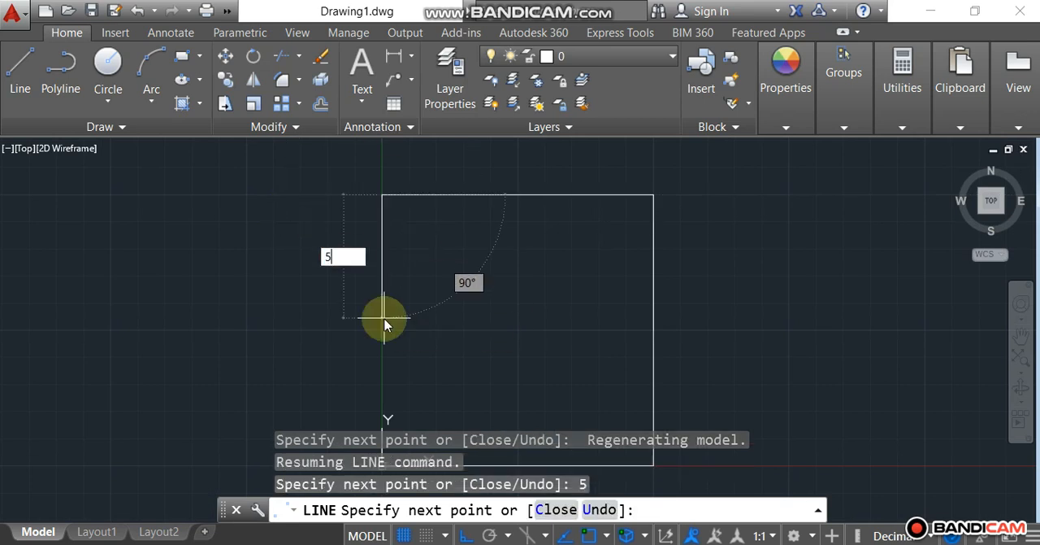
key("Return")
key("Escape")
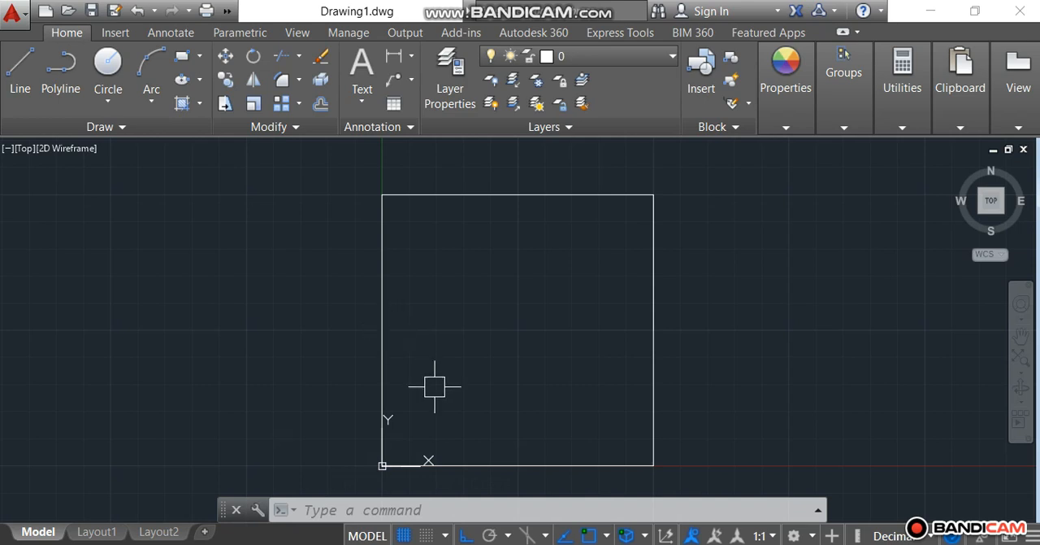
Step: Check the Offset entry in the Acrobat notes, return to AutoCAD and clear any selection
left_click(528, 543)
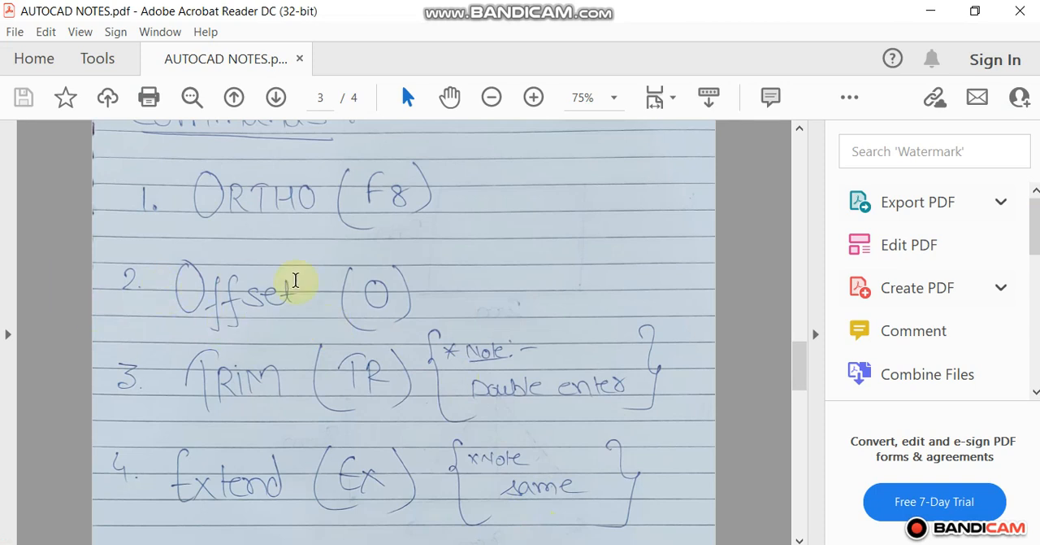
left_click(533, 543)
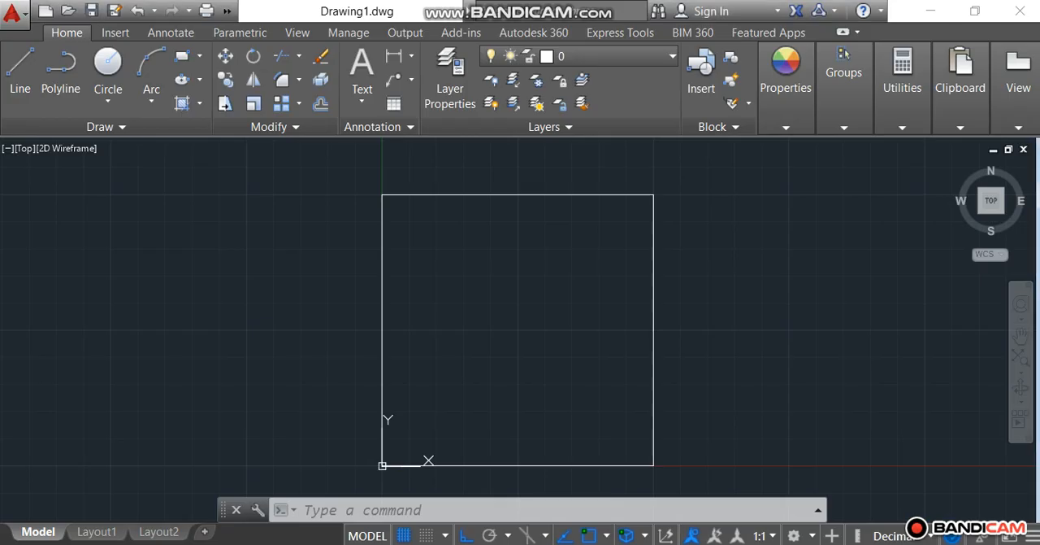
left_click(483, 195)
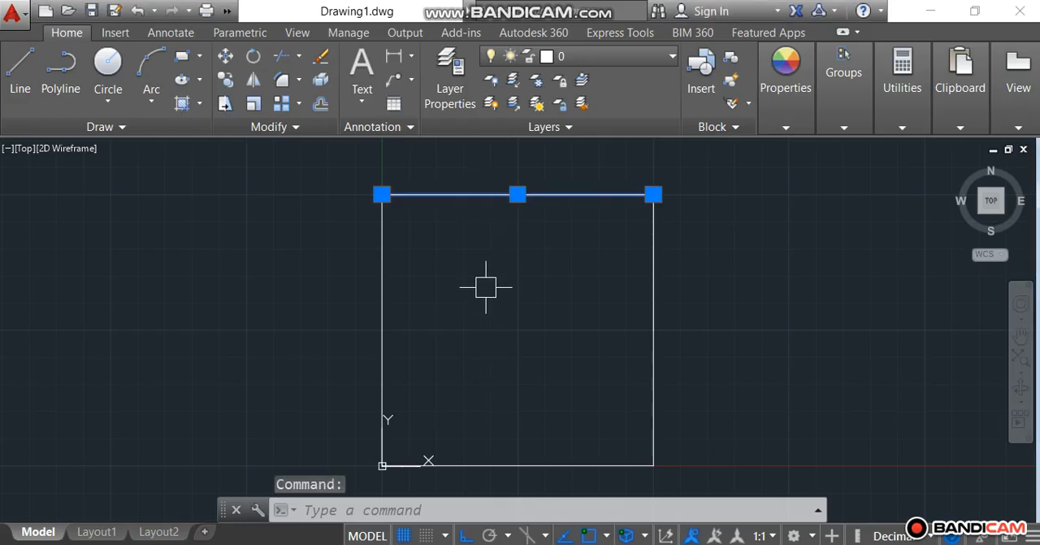
key("Escape")
key("Escape")
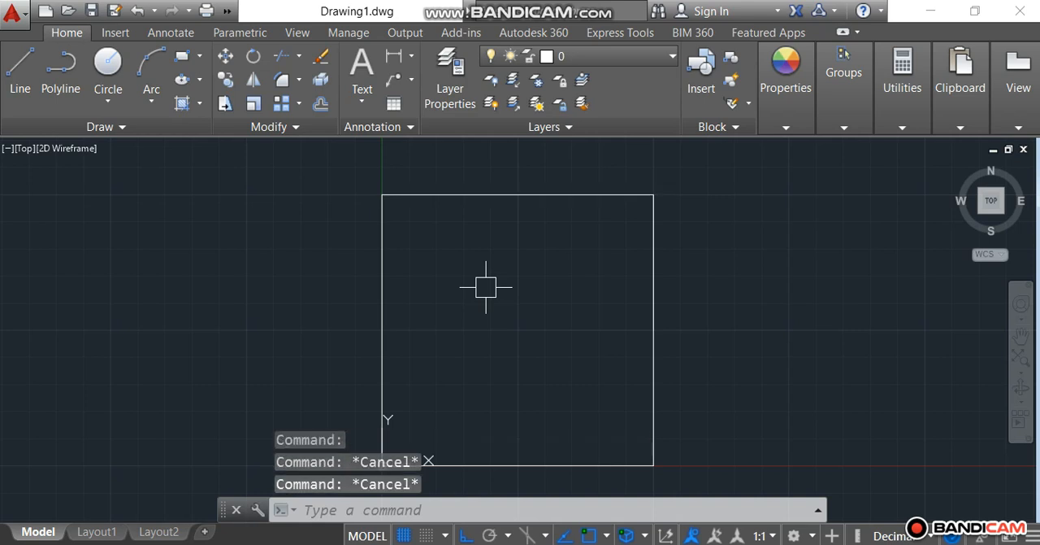
Step: Offset the square's top edge 1 unit downward into the square
type("o")
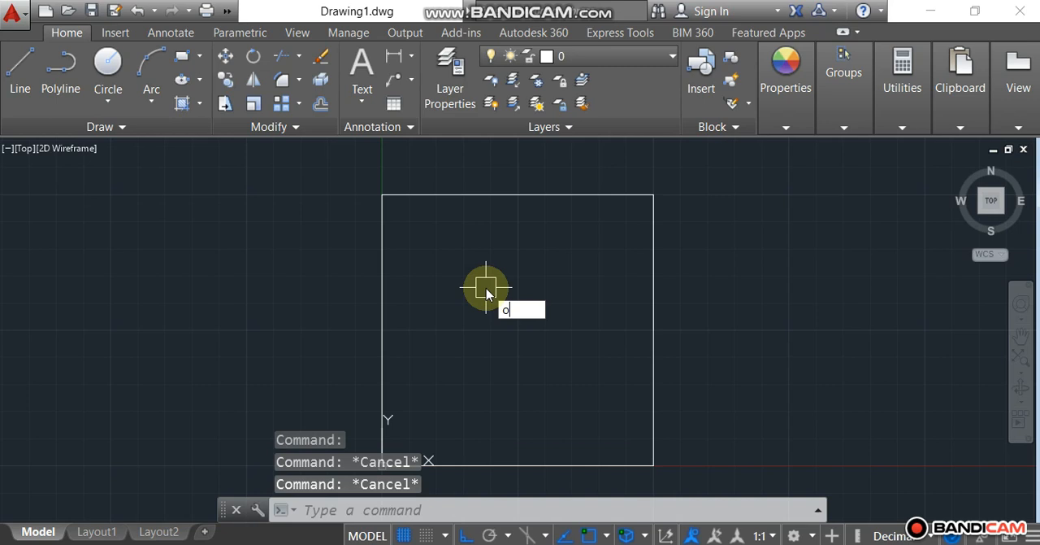
key("Return")
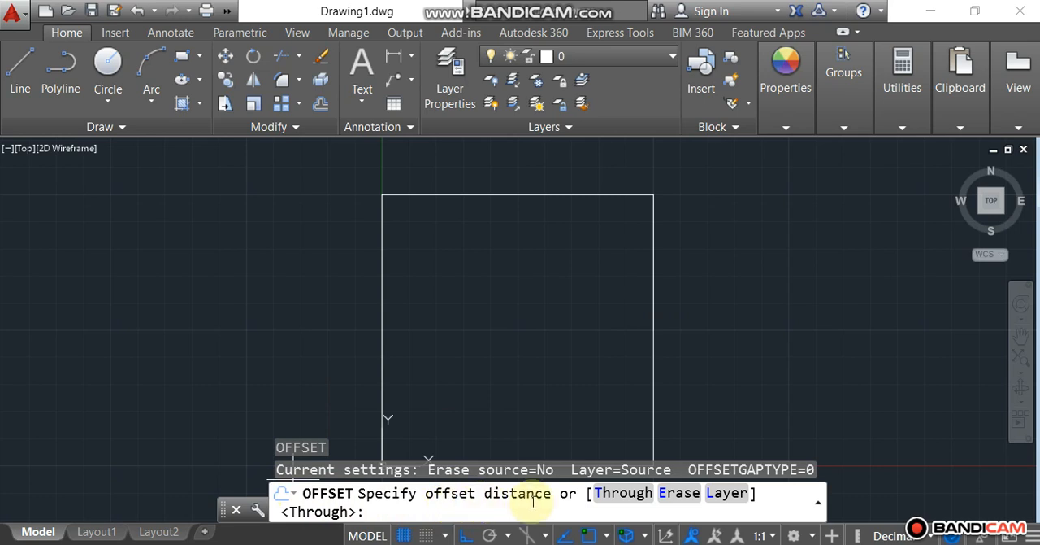
type("1")
key("Return")
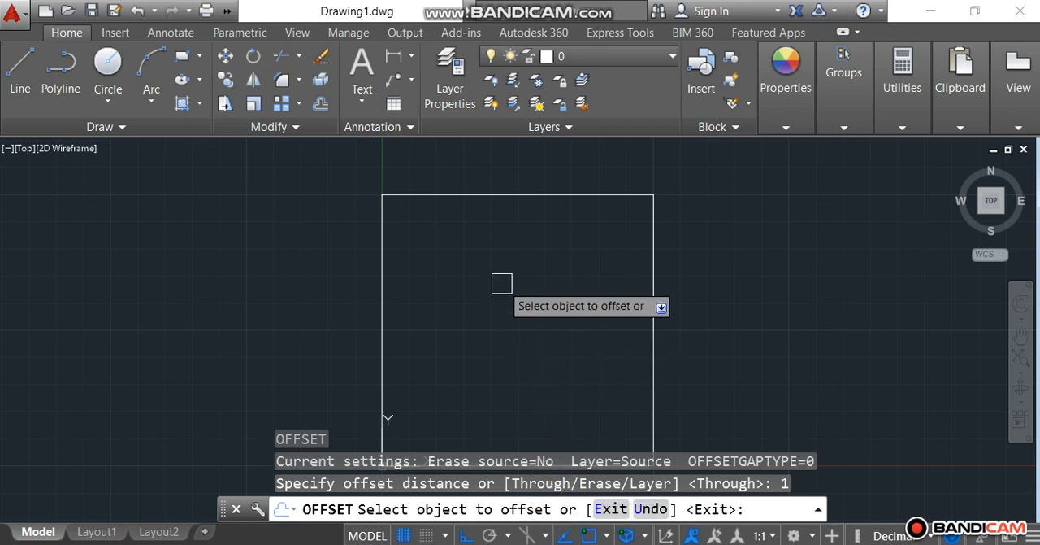
left_click(520, 197)
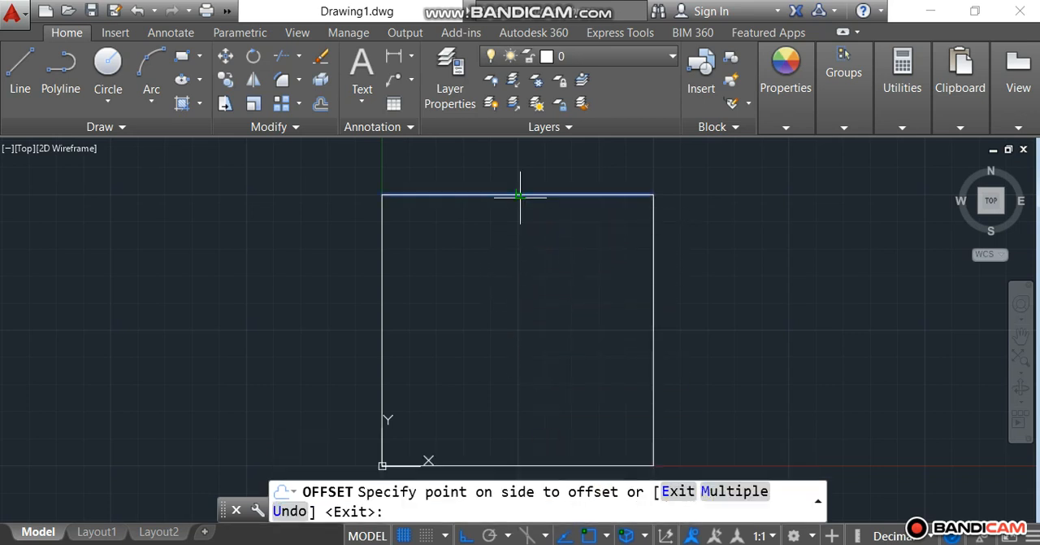
left_click(498, 306)
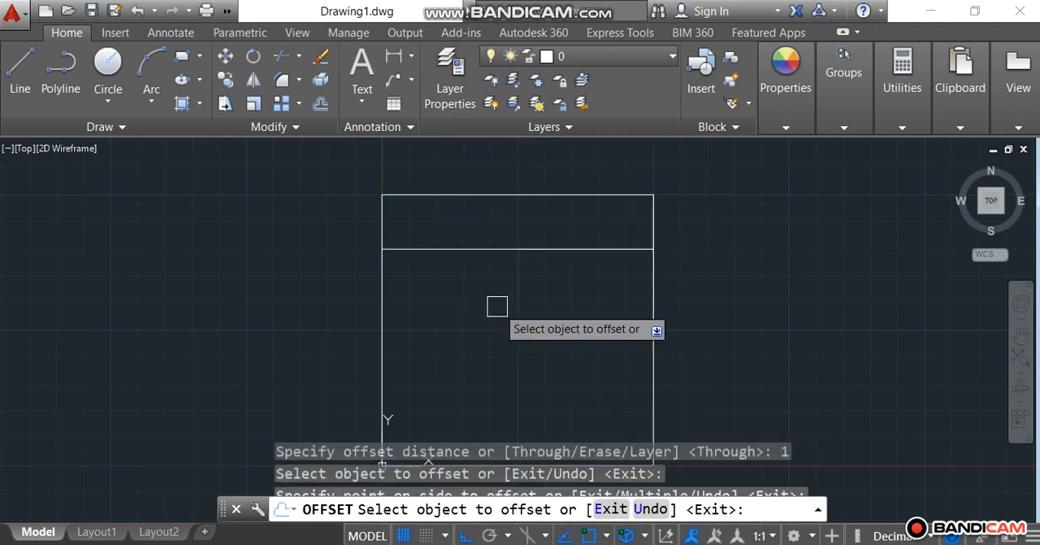
Step: Offset each new horizontal line 1 unit downward until four evenly spaced lines divide the square
scroll(520, 234, "down", 2)
left_click(520, 236)
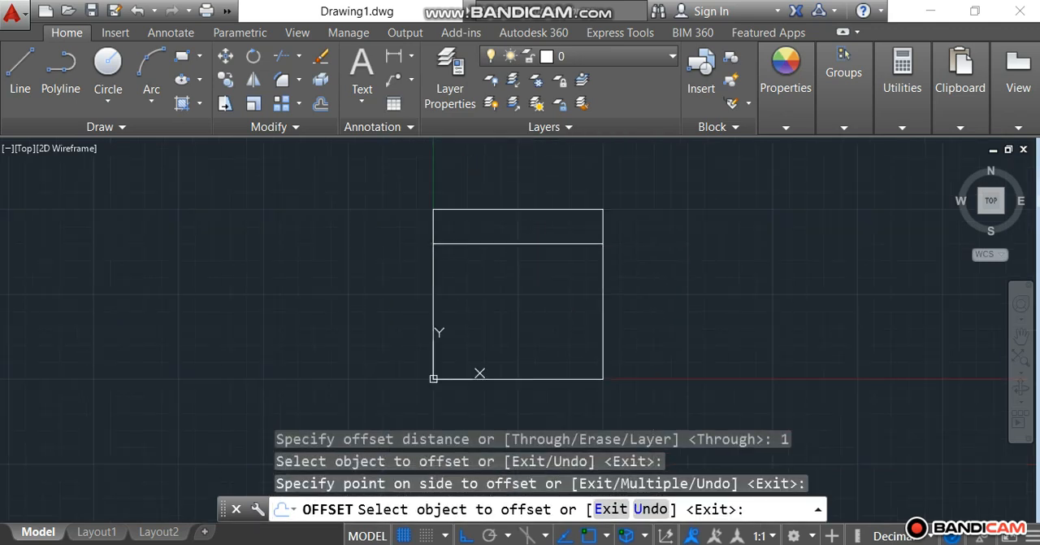
left_click(515, 290)
left_click(515, 278)
left_click(506, 329)
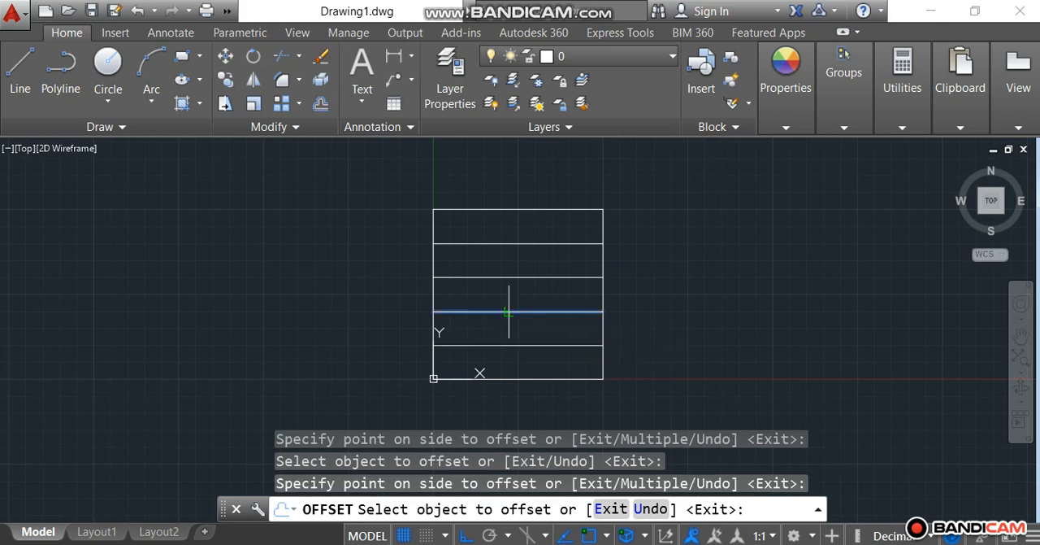
left_click(507, 311)
left_click(501, 356)
Step: Offset the square's right edge leftward in 1-unit increments to add four interior vertical lines, completing a 5 by 5 grid
left_click(601, 221)
left_click(552, 225)
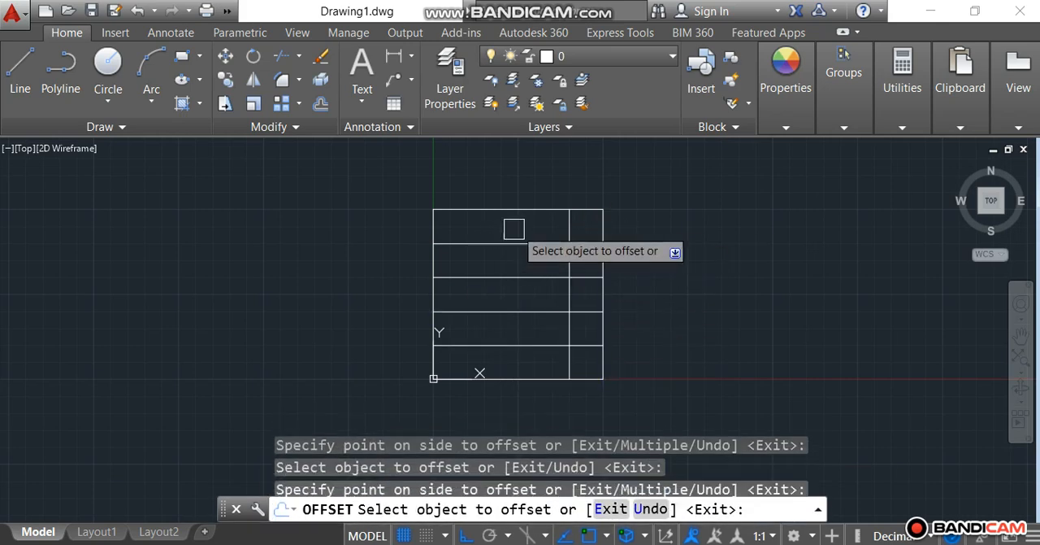
left_click(569, 225)
left_click(512, 236)
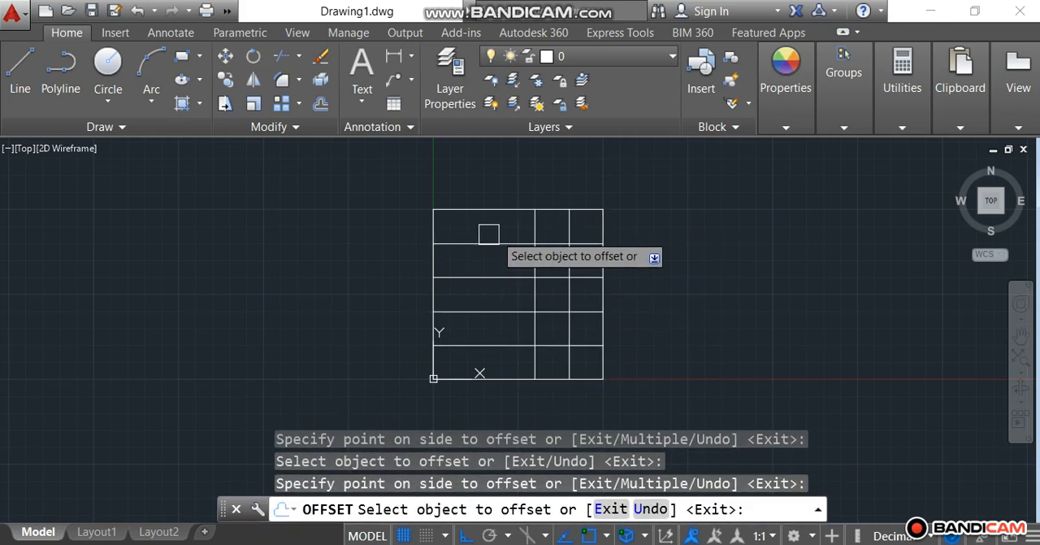
left_click(535, 226)
left_click(455, 223)
left_click(500, 228)
left_click(450, 231)
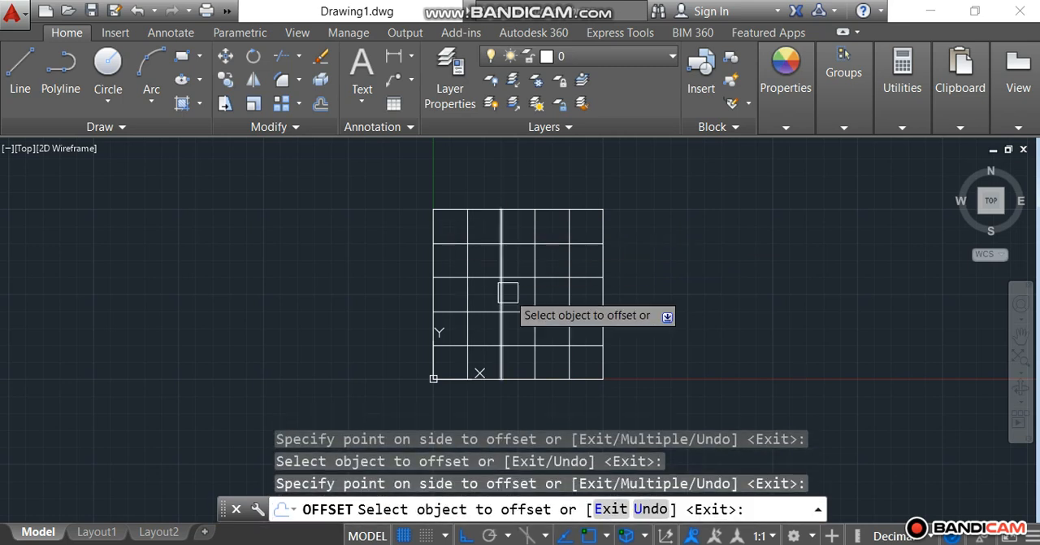
key("Escape")
key("Escape")
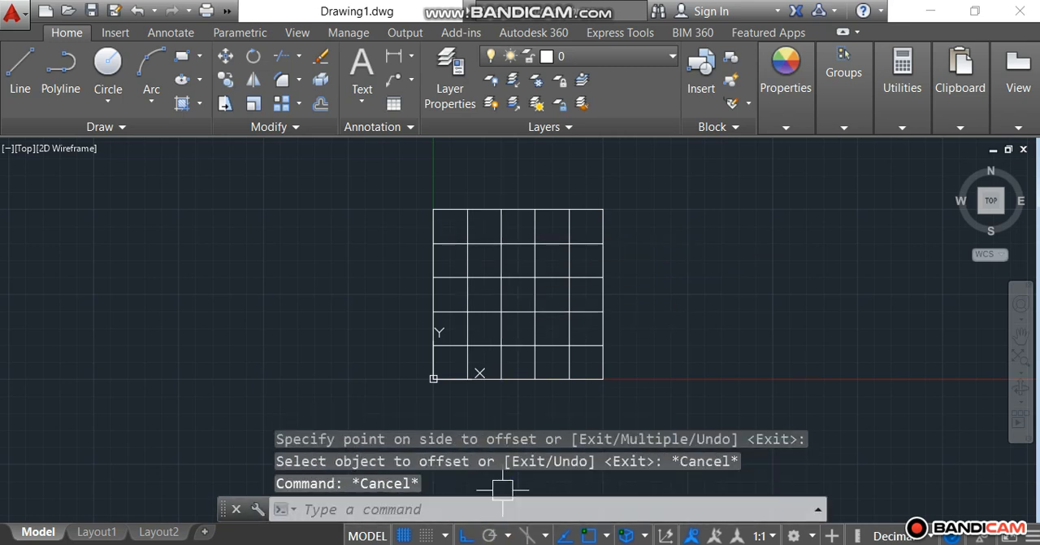
Step: Read the Trim and Extend entries in the Acrobat notes and return to AutoCAD with no command active
key("alt+Tab")
scroll(261, 365, "down", 1)
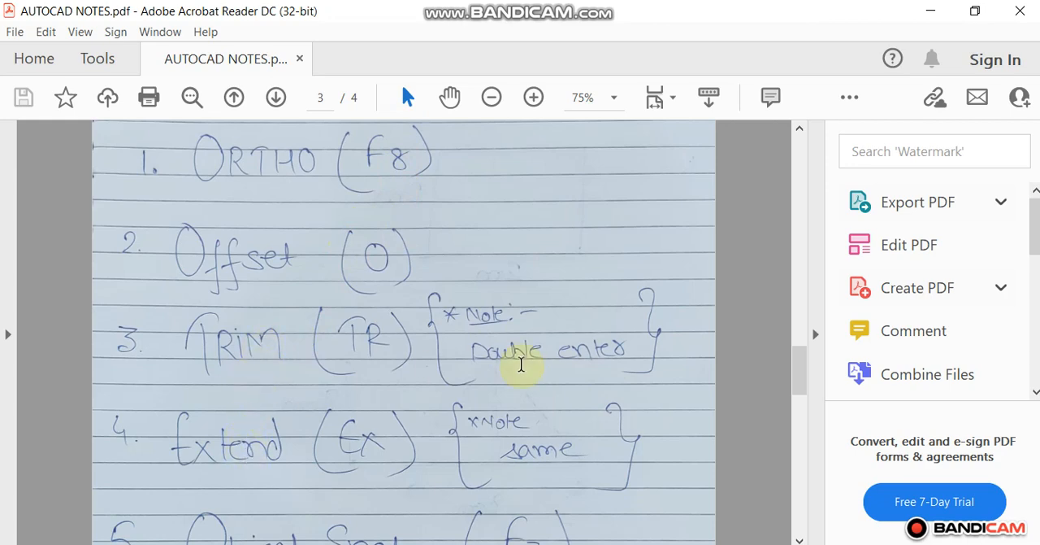
key("alt+Tab")
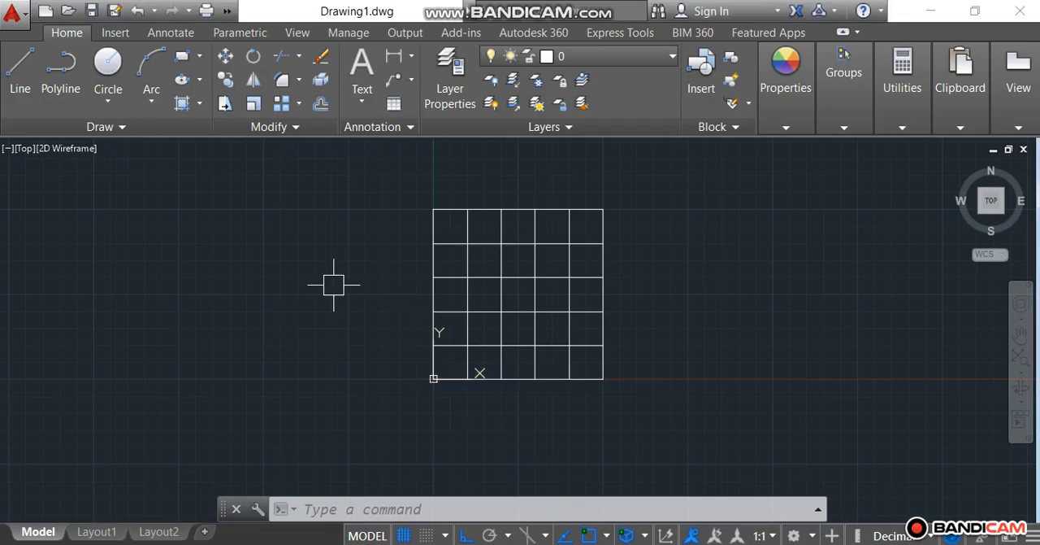
key("Escape")
key("Escape")
key("Escape")
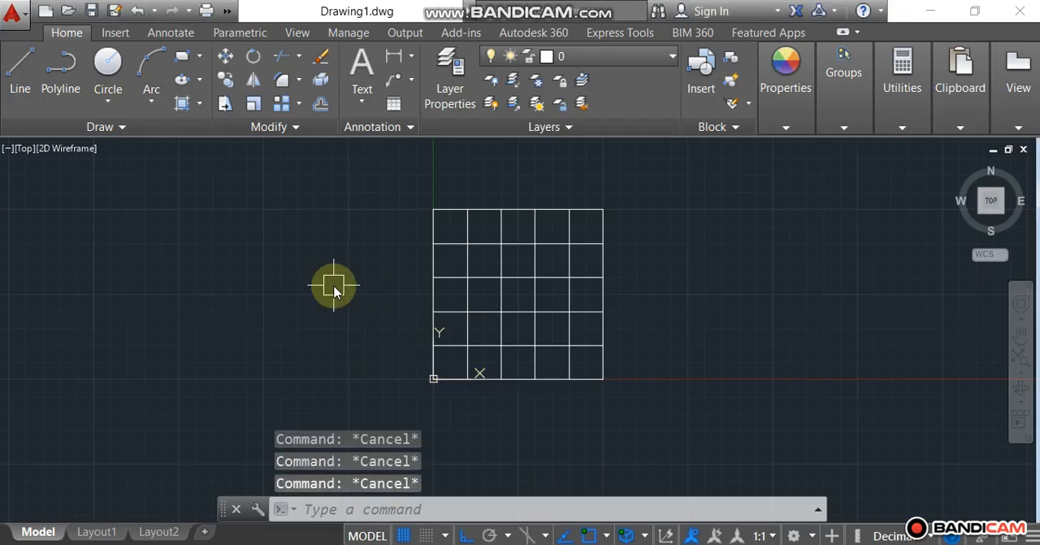
Step: Trim the uppermost interior horizontal line from the left edge to the fourth interior vertical, using all objects as cutting edges
type("tr")
key("Return")
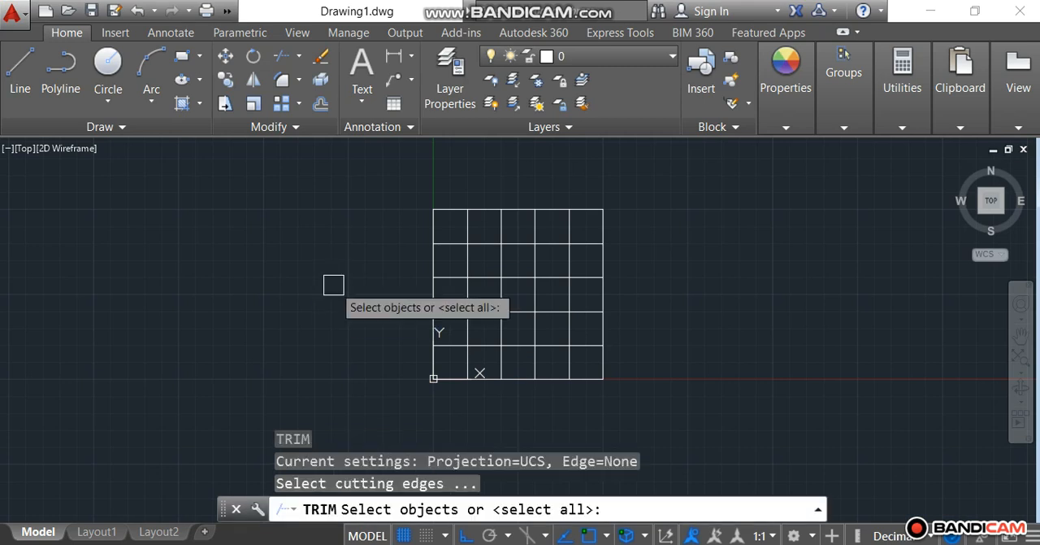
key("Return")
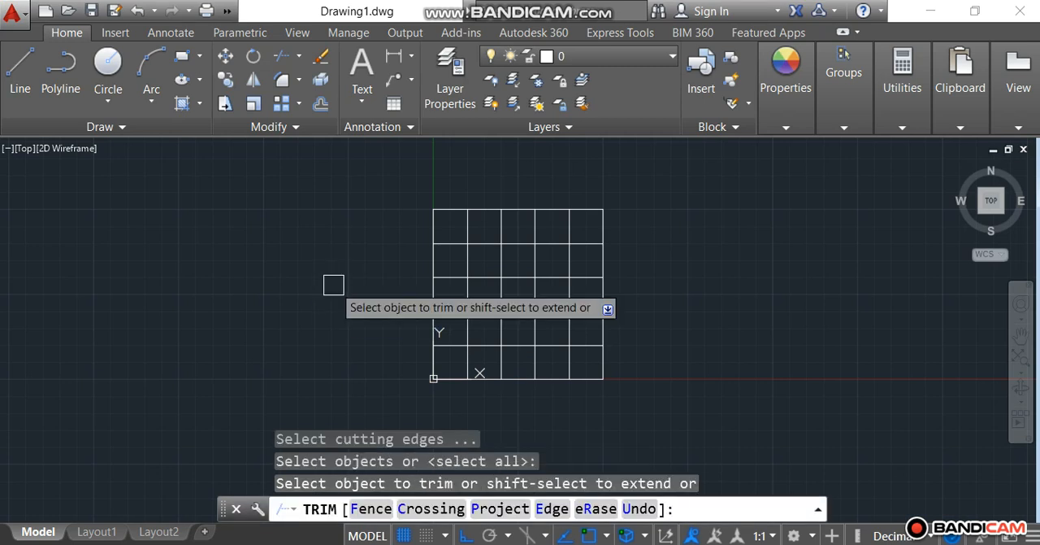
left_click(449, 243)
left_click(477, 244)
left_click(511, 241)
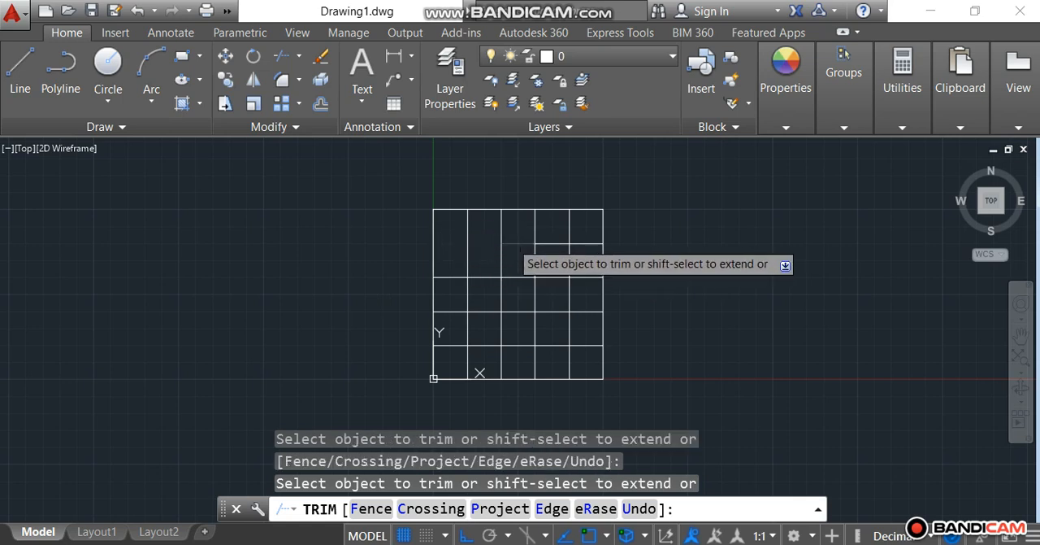
left_click(549, 242)
left_click(585, 242)
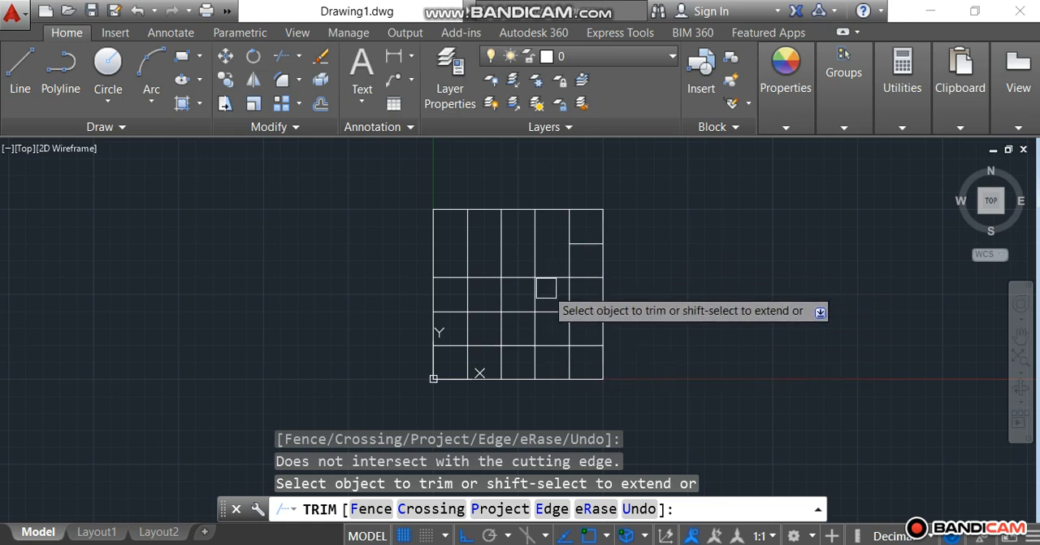
Step: Trim the leftmost interior vertical line in the top two rows and the fourth row of the grid
left_click(469, 236)
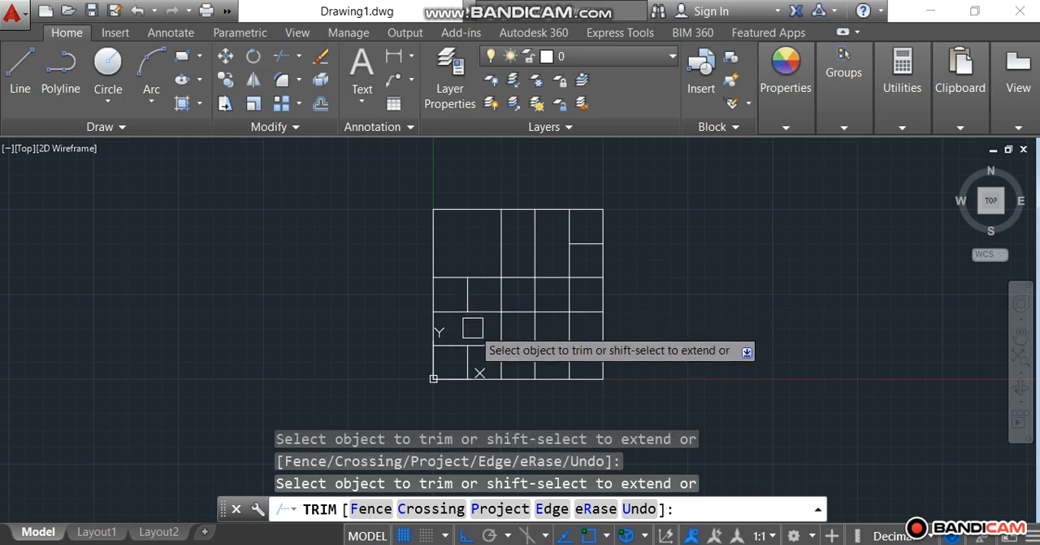
left_click(469, 294)
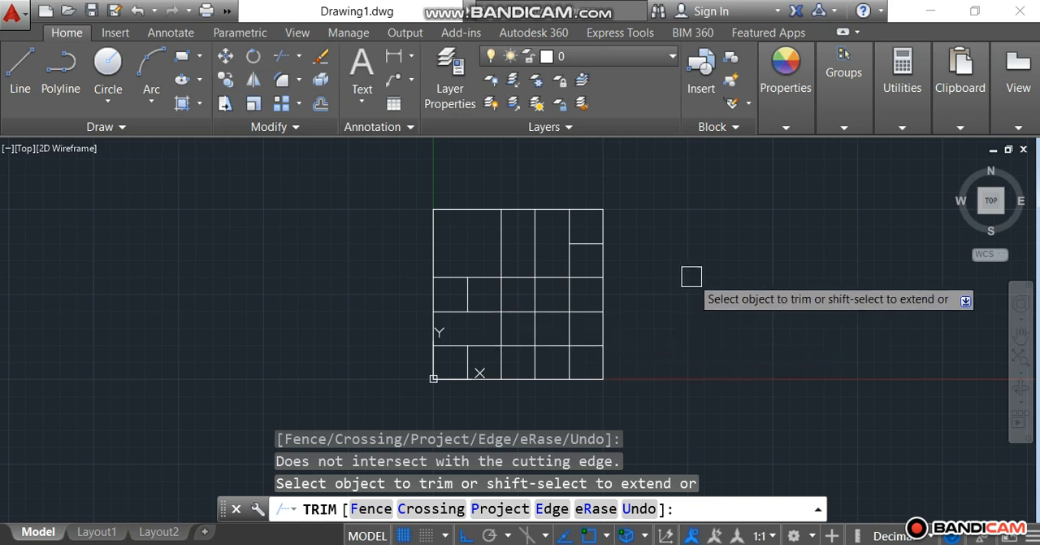
key("Escape")
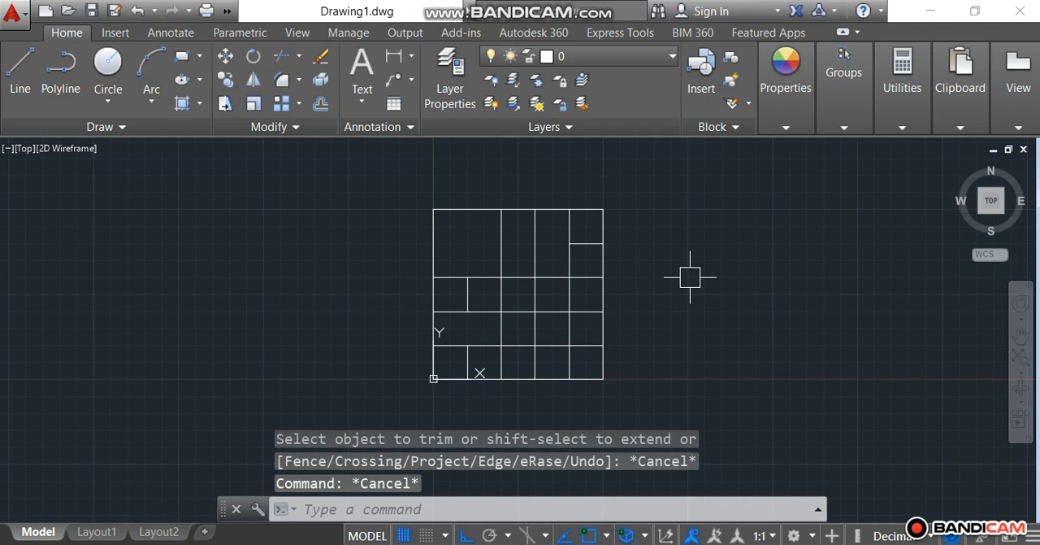
Step: Extend the remaining piece of the uppermost interior horizontal line back to the square's left edge, using all objects as boundaries
type("EX")
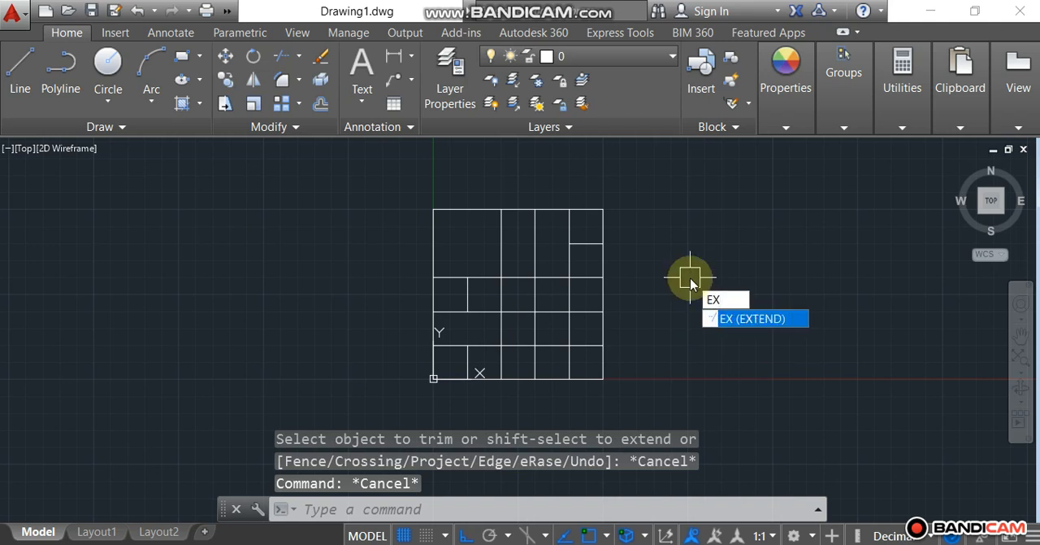
key("Return")
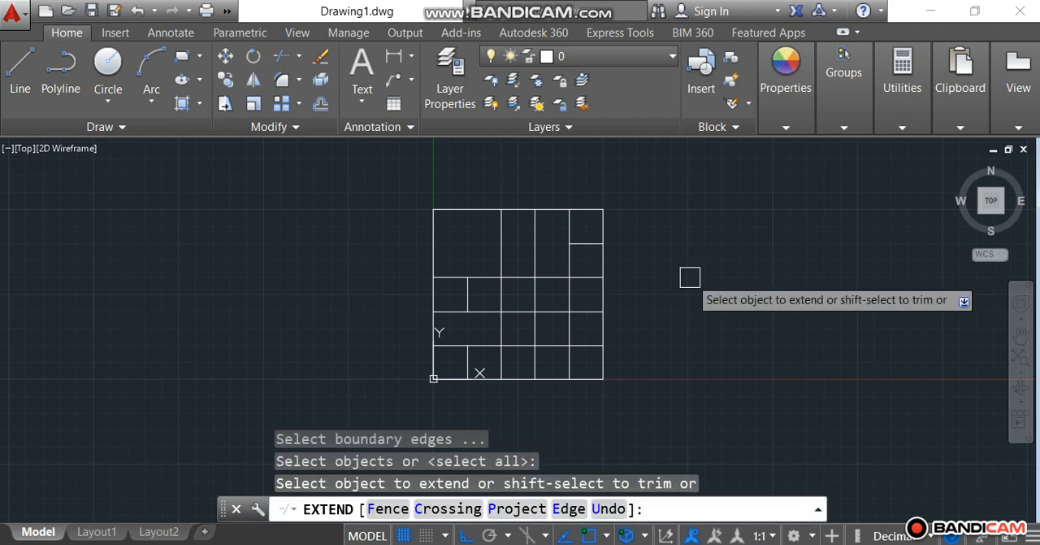
left_click(581, 242)
left_click(557, 242)
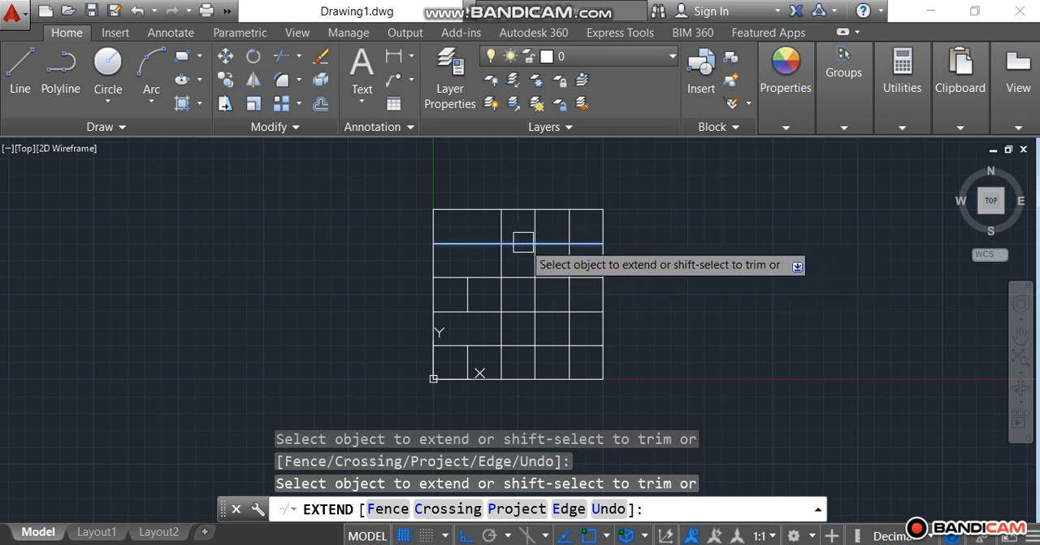
left_click(523, 242)
left_click(447, 243)
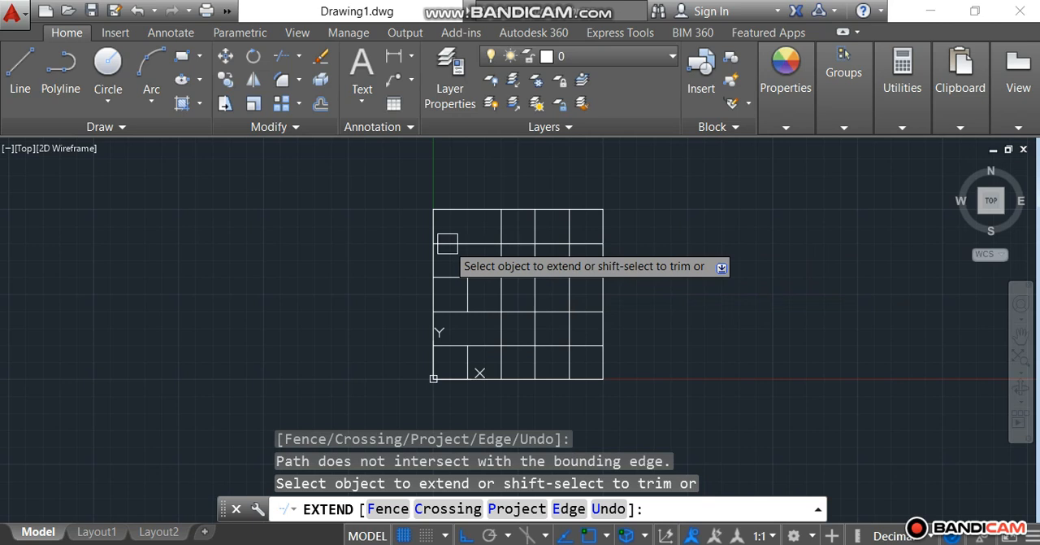
Step: Extend the leftmost interior vertical line up to the square's top edge
left_click(468, 286)
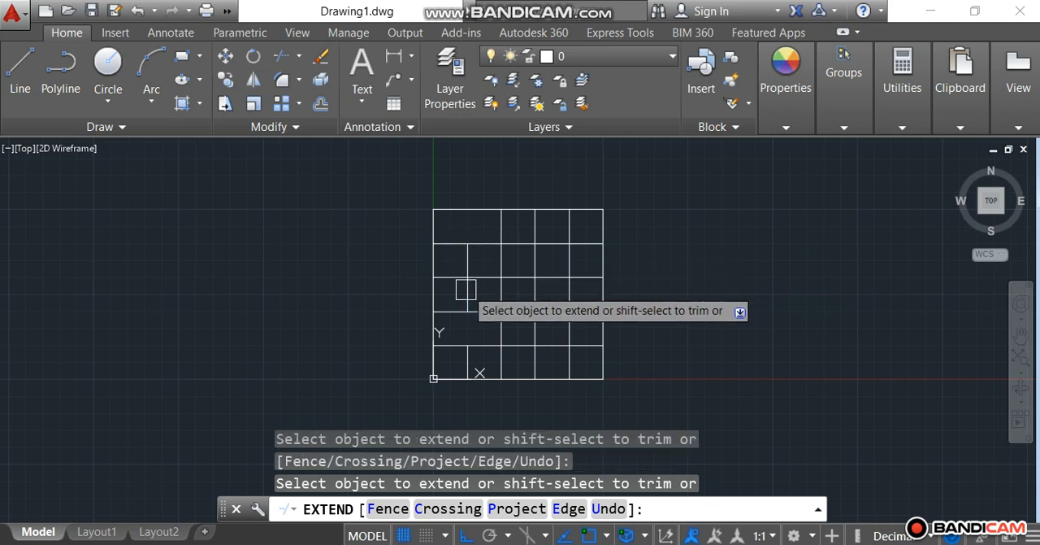
left_click(469, 224)
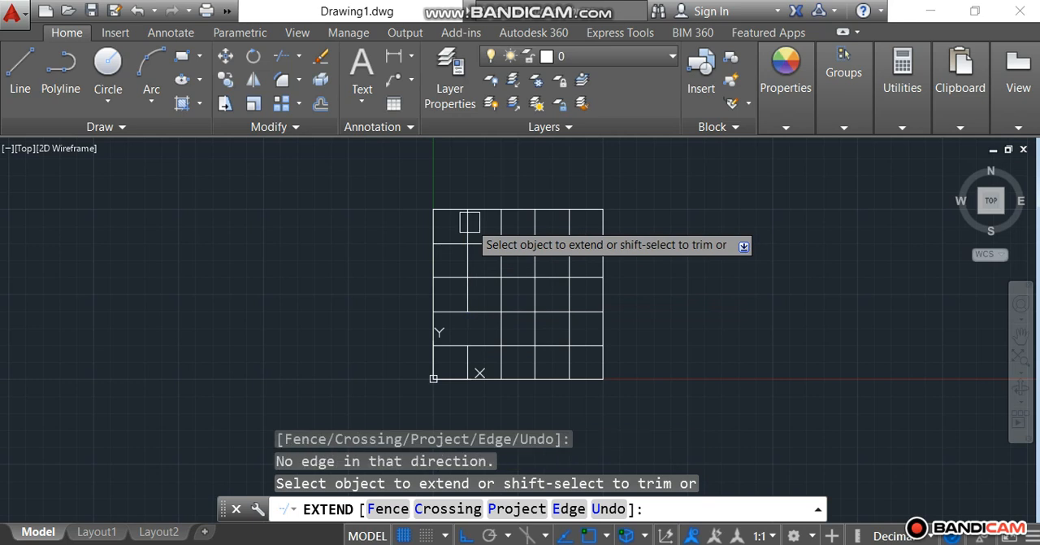
Step: Extend both pieces of the leftmost interior vertical line across the gap in the grid's fourth row
left_click(467, 296)
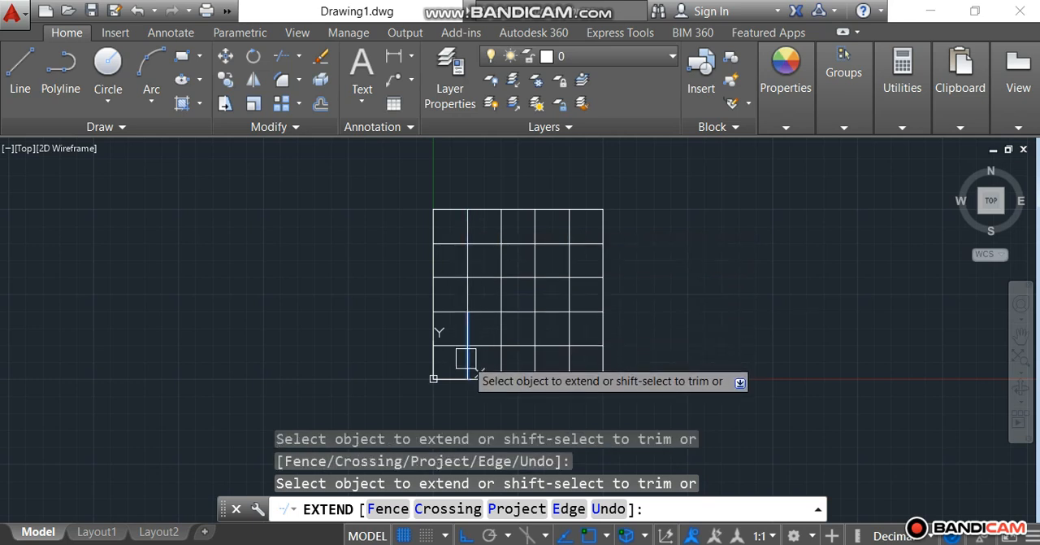
left_click(467, 356)
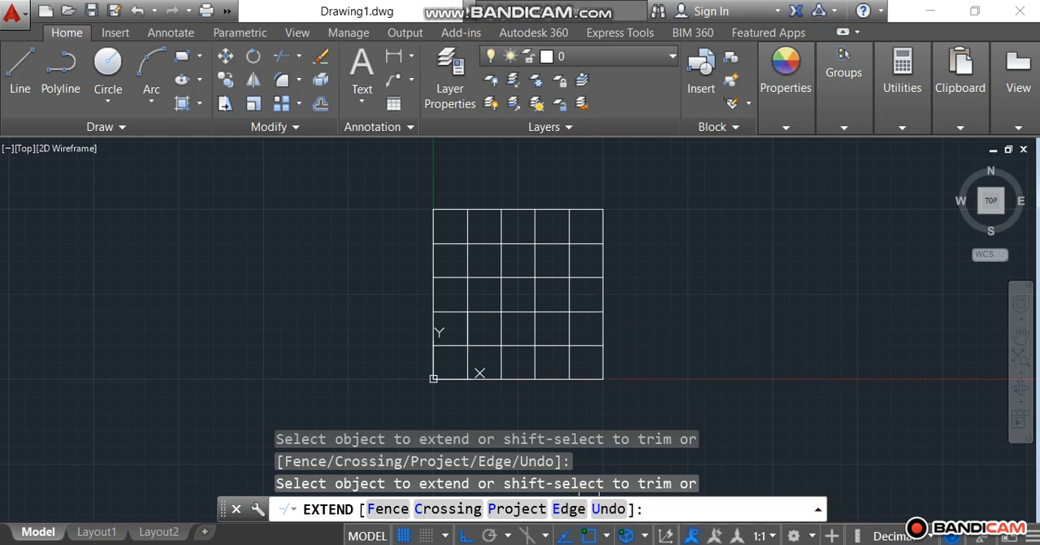
Step: Switch to the AUTOCAD NOTES PDF, read the Object Snap entry on page 3, and return to the AutoCAD drawing
mouse_move(540, 543)
left_click(511, 523)
scroll(415, 369, "down", 2)
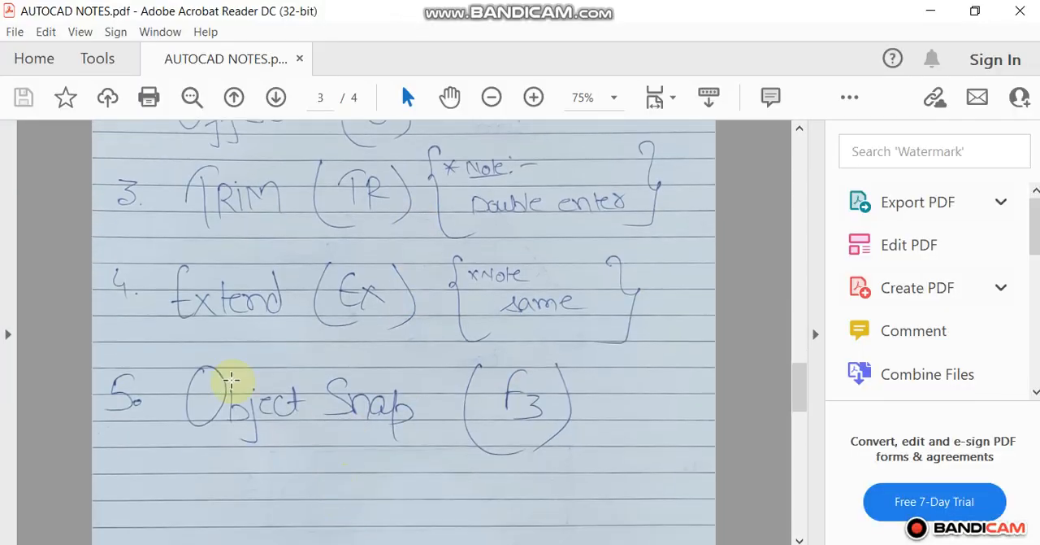
mouse_move(589, 543)
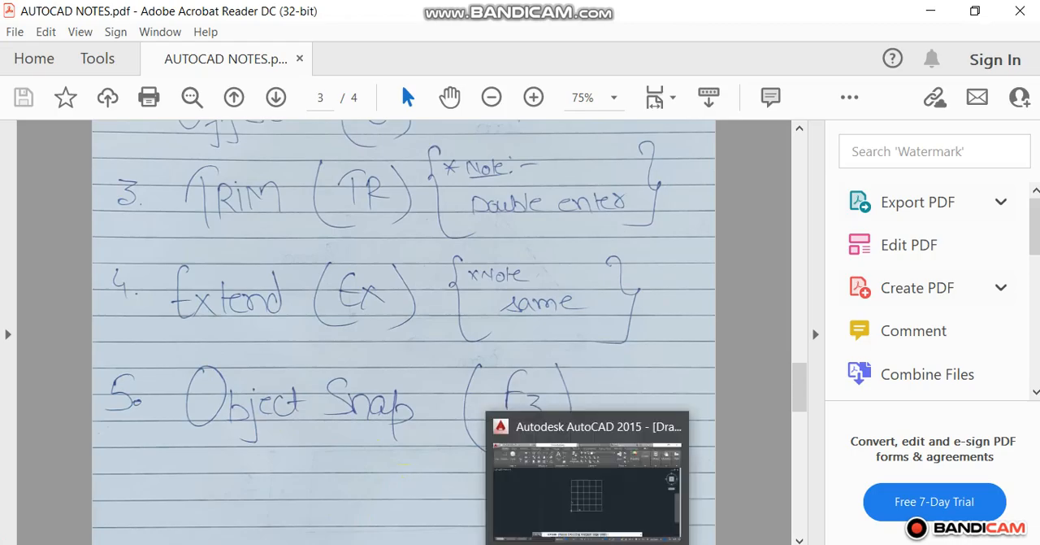
left_click(590, 480)
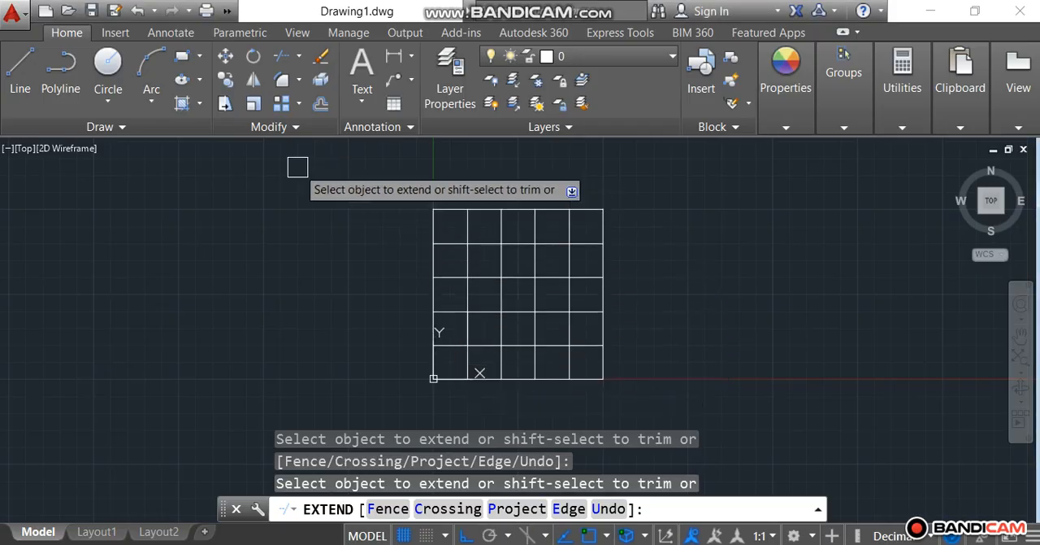
Step: Turn object snap off and draw a horizontal line about 4 units long rightward from near the square's upper-right corner
left_click(596, 530)
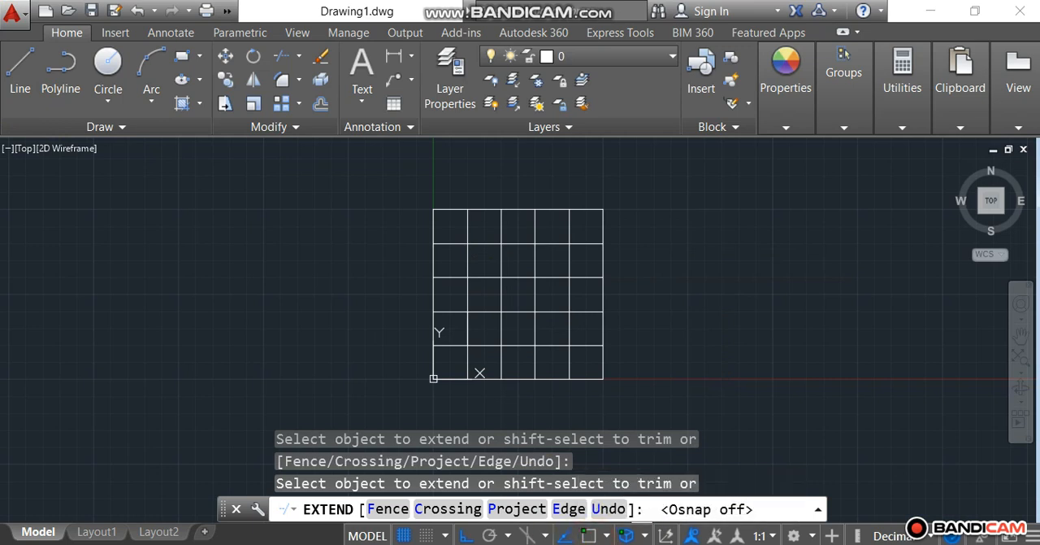
left_click(20, 73)
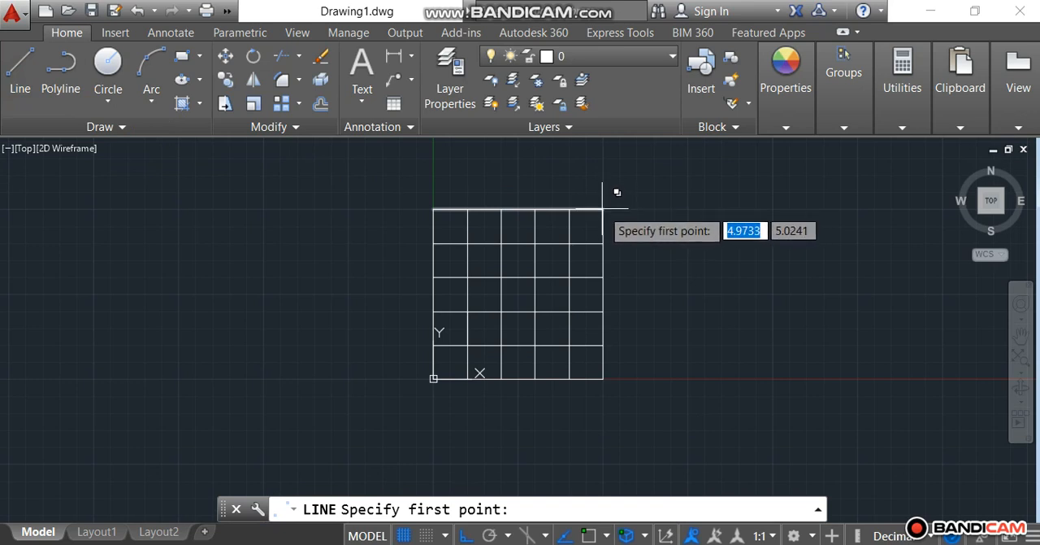
left_click(602, 208)
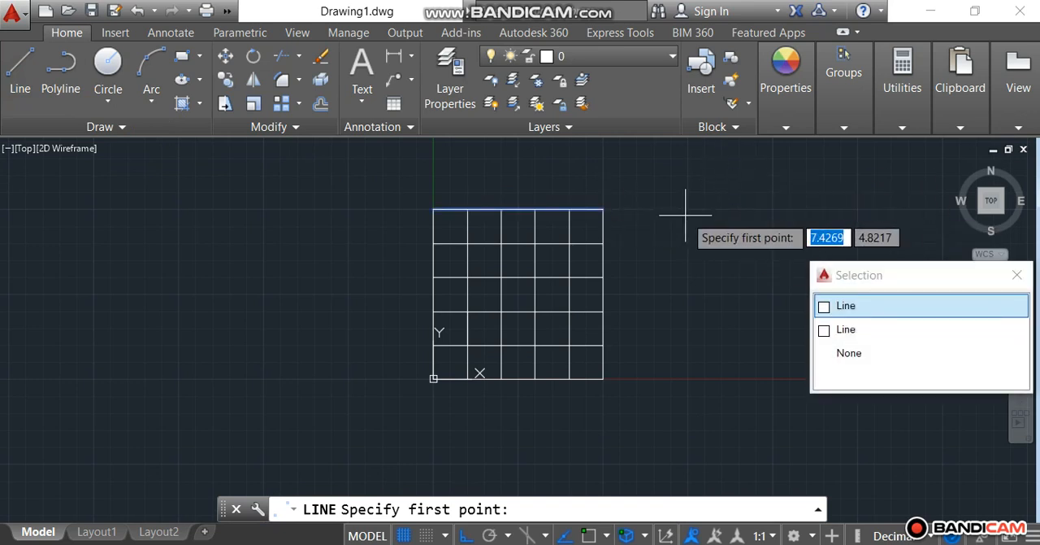
left_click(18, 74)
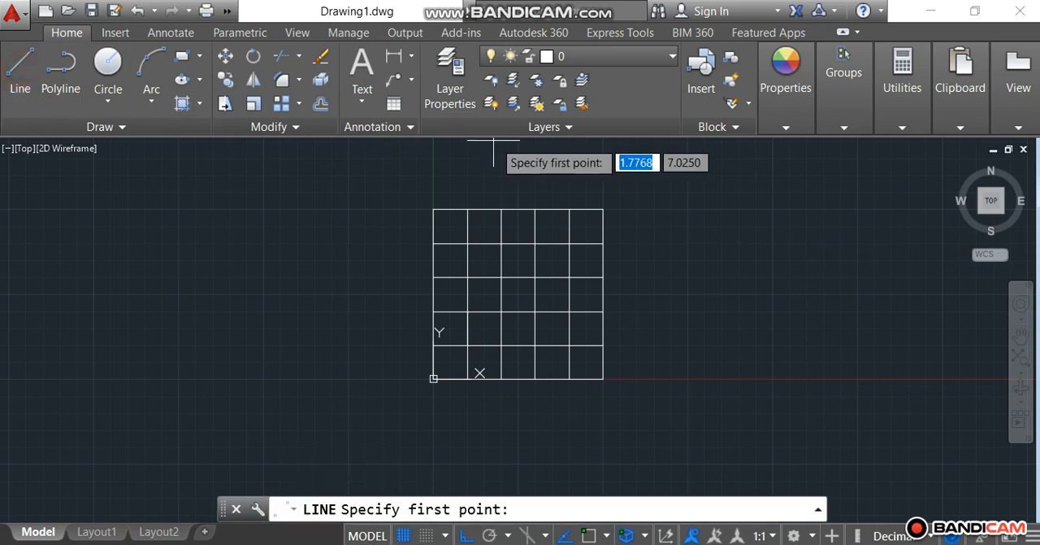
left_click(602, 209)
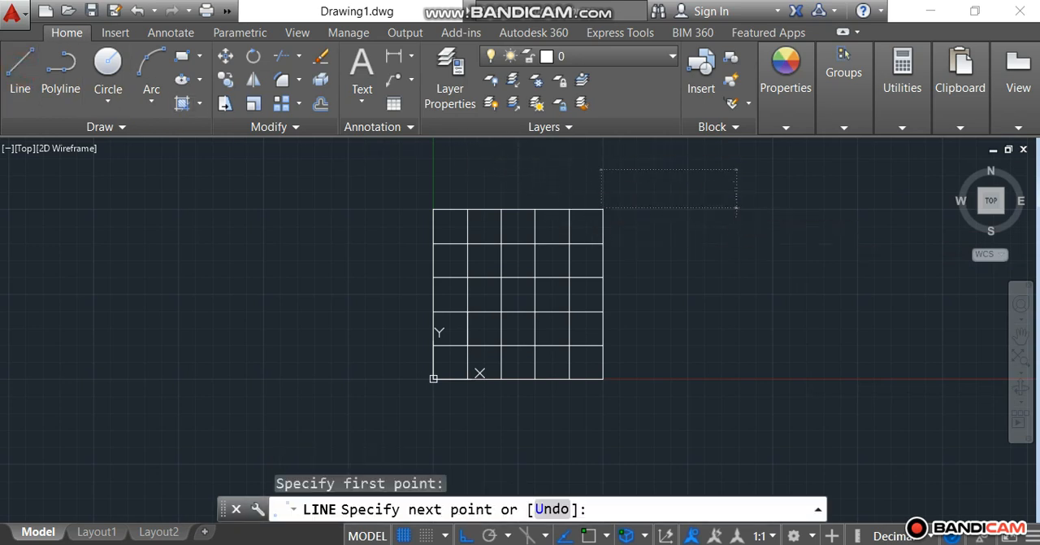
key("Escape")
scroll(618, 203, "up", 3)
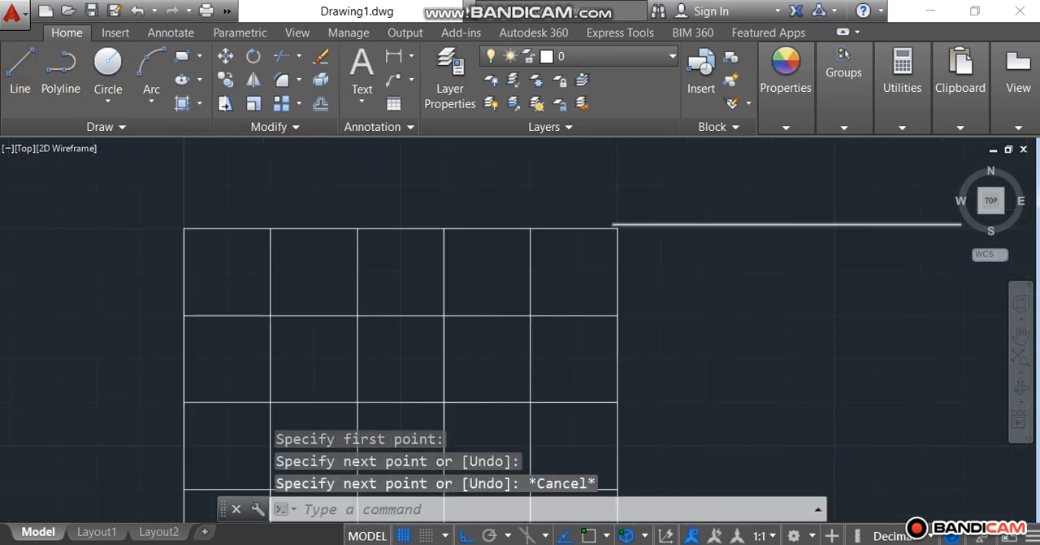
scroll(607, 215, "up", 3)
scroll(587, 211, "down", 6)
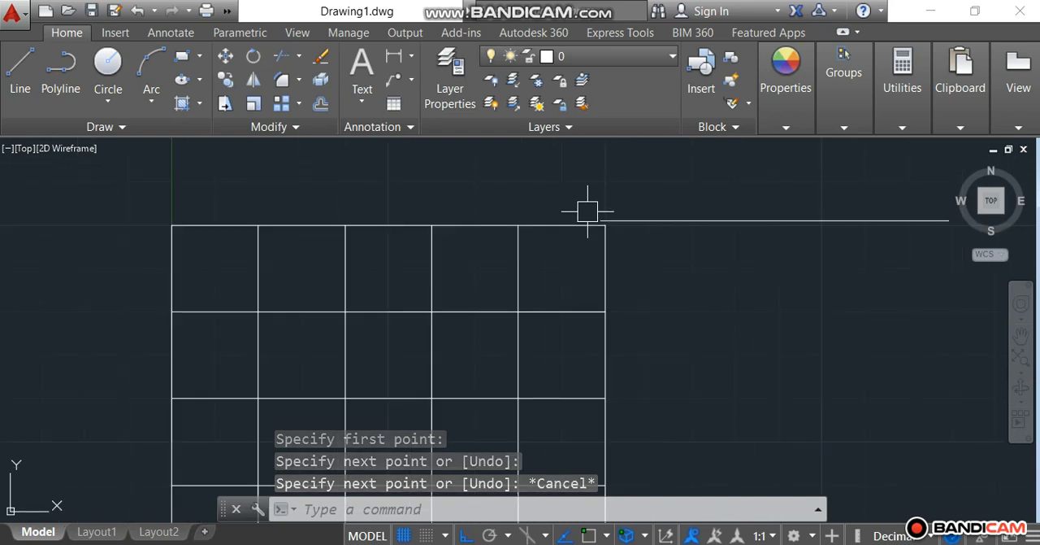
scroll(588, 210, "down", 2)
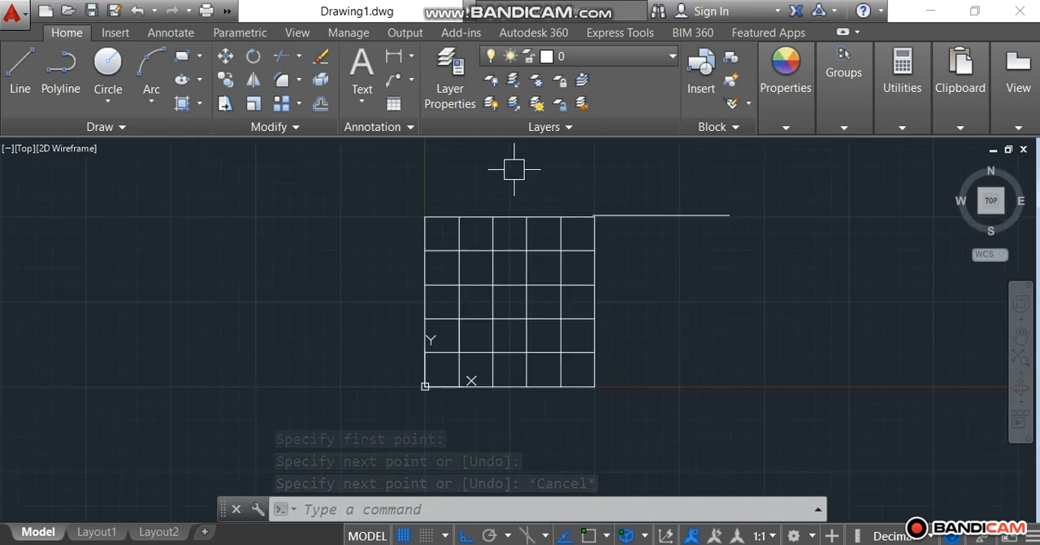
scroll(513, 170, "down", 2)
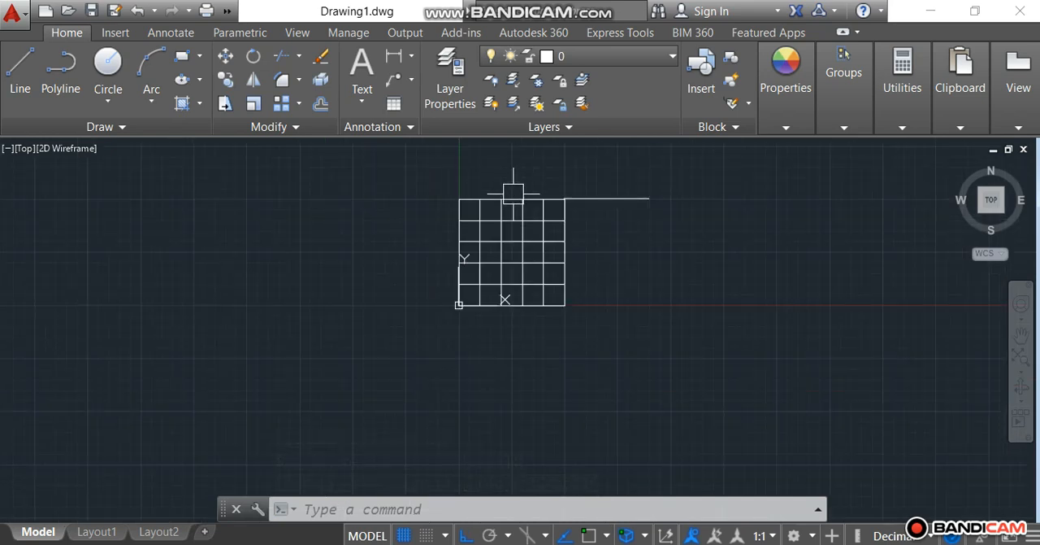
Step: Turn object snap back on and enable all object snap modes in the Drafting Settings
left_click(589, 535)
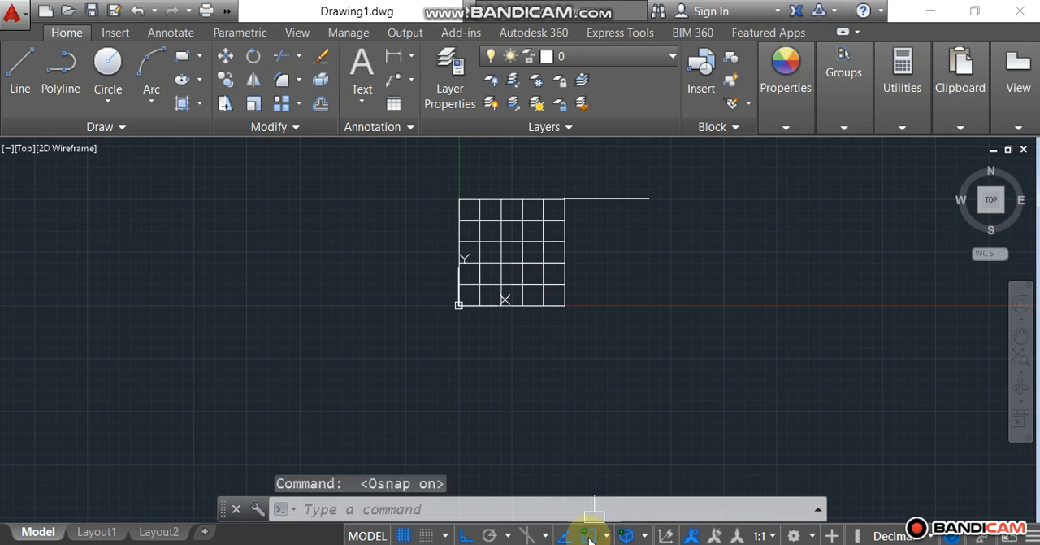
right_click(589, 536)
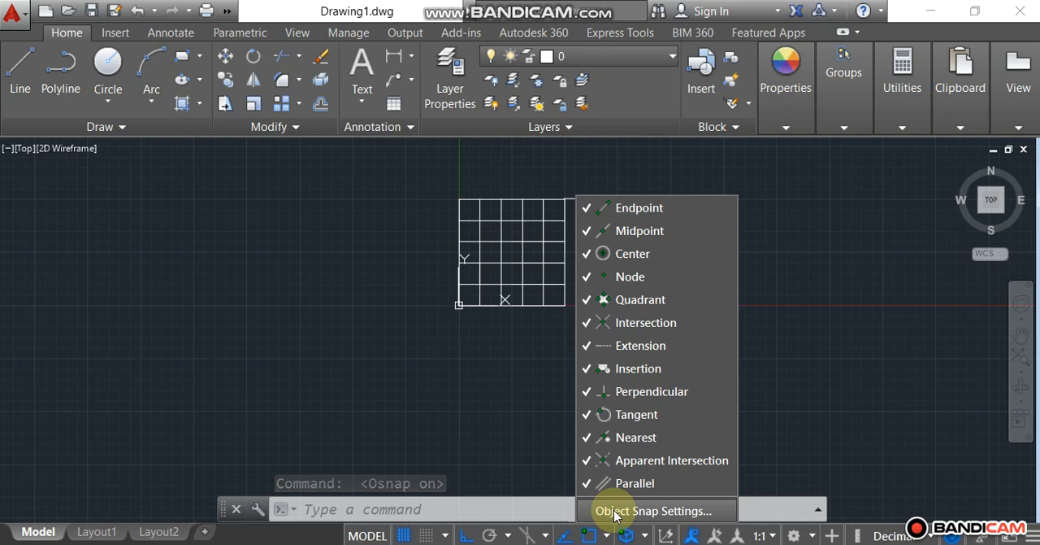
left_click(614, 512)
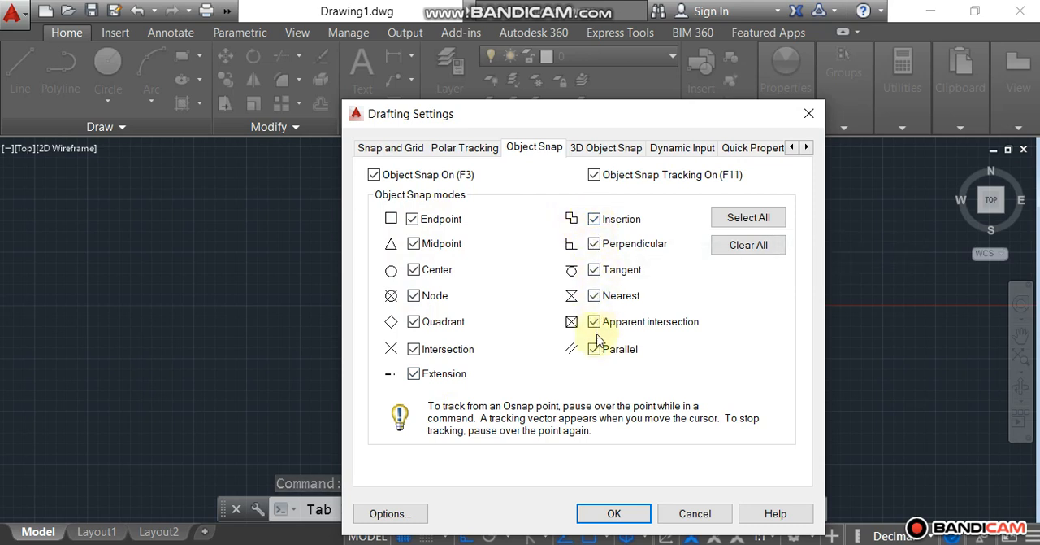
left_click(755, 221)
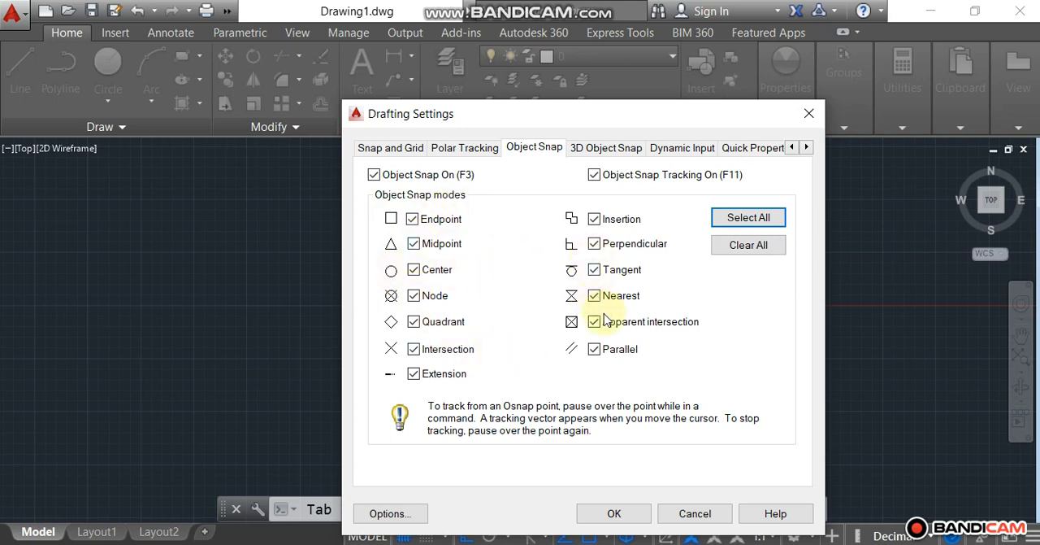
left_click(614, 513)
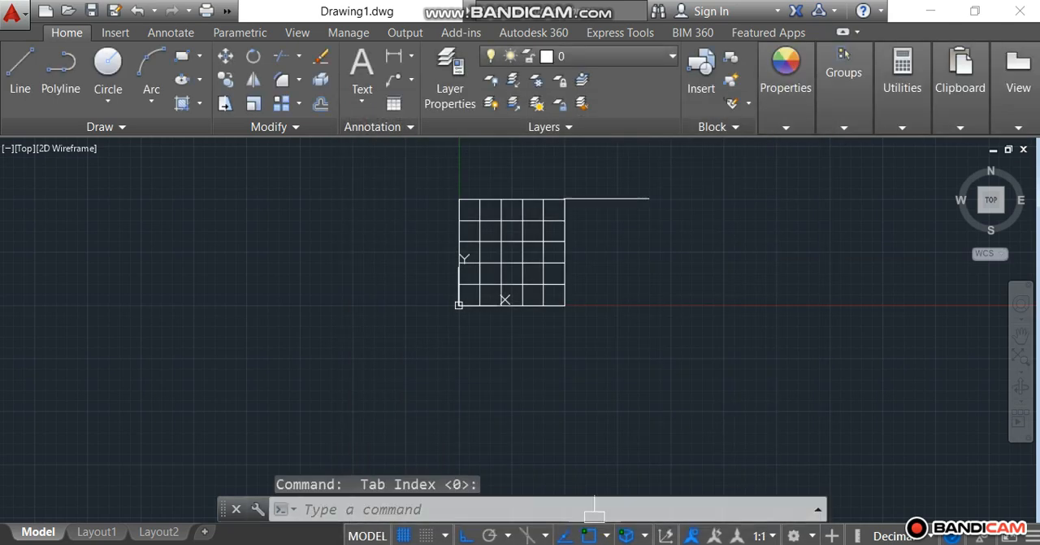
Step: Draw a vertical line about 4.23 units downward from the right endpoint of the horizontal line beside the square
left_click(19, 69)
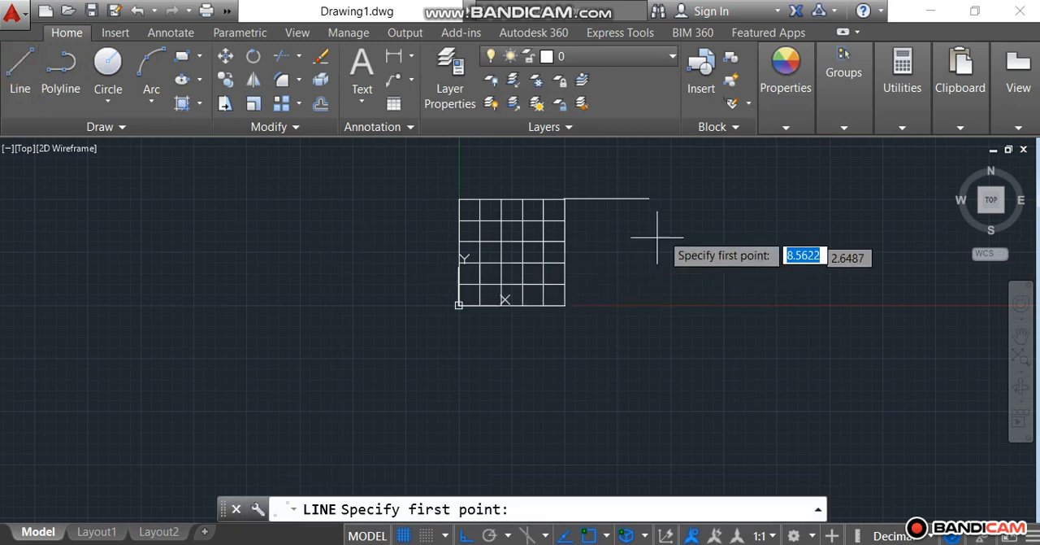
left_click(649, 198)
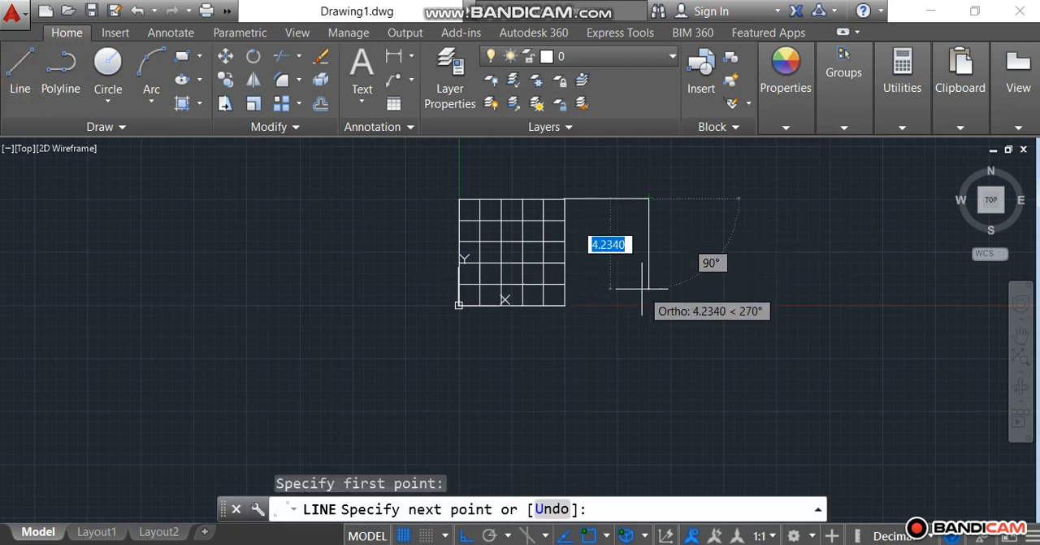
left_click(648, 287)
right_click(648, 287)
left_click(673, 306)
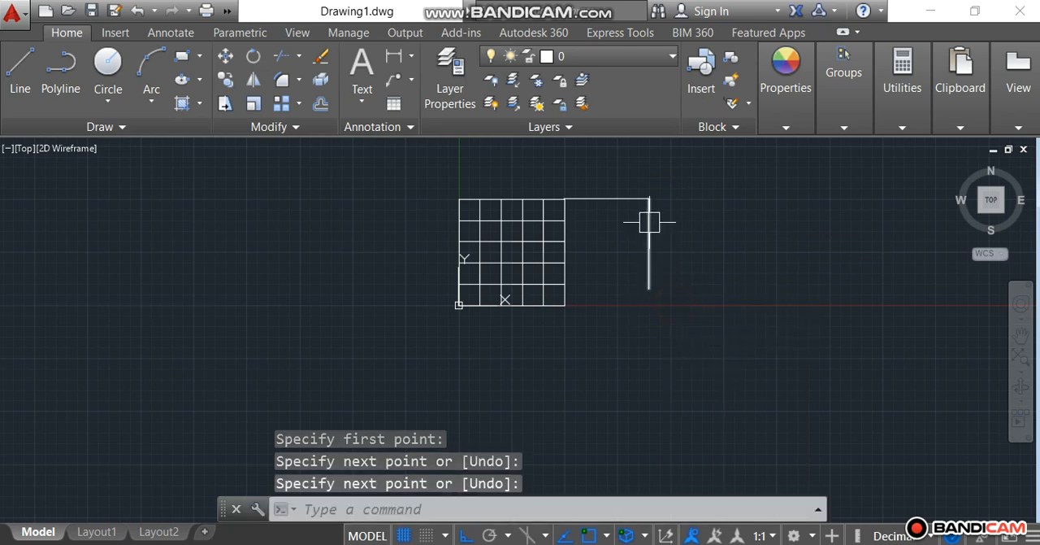
Step: Draw a horizontal line about 4.11 units rightward from the midpoint of the free-standing vertical line
left_click(16, 71)
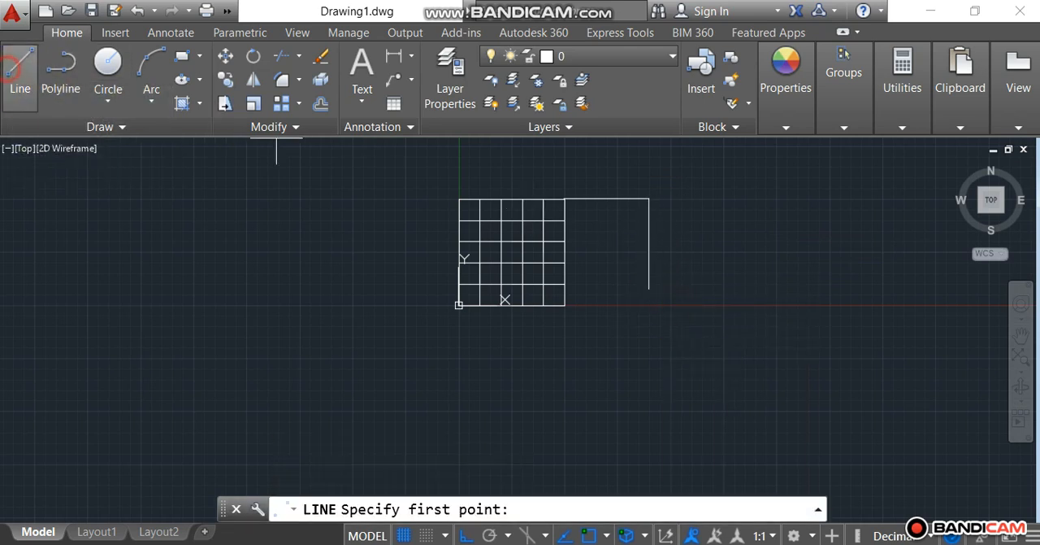
left_click(648, 243)
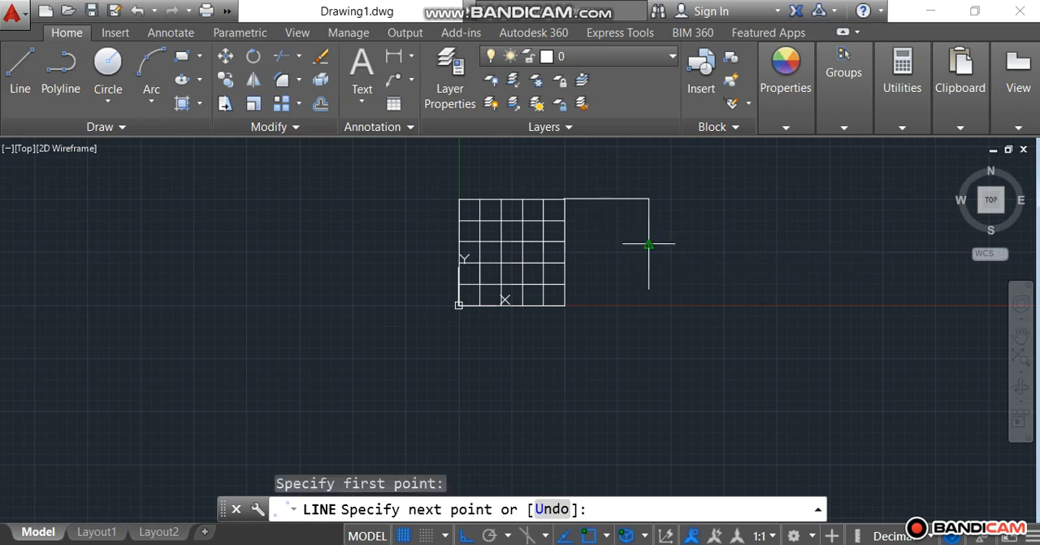
left_click(736, 243)
key("Escape")
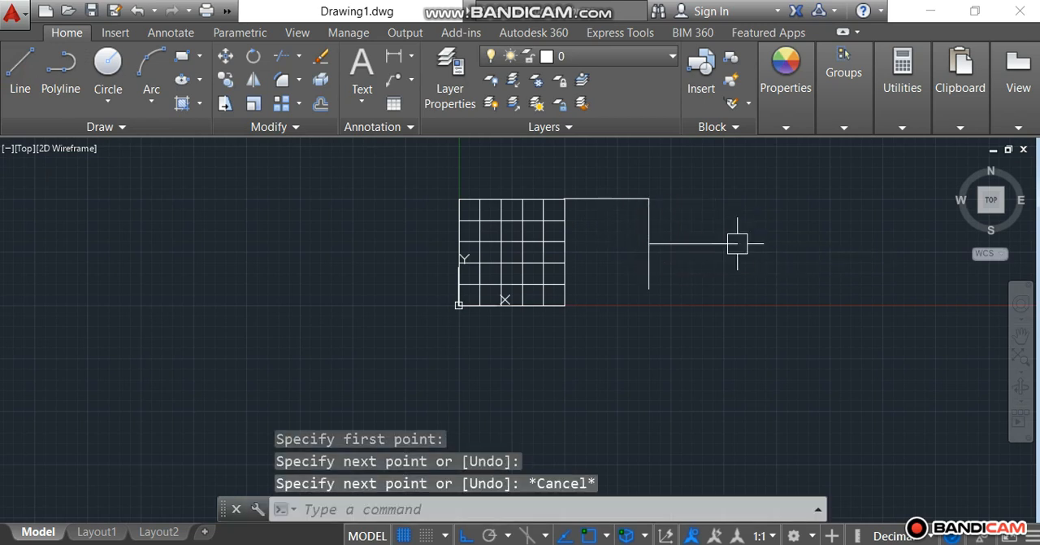
key("Escape")
key("Escape")
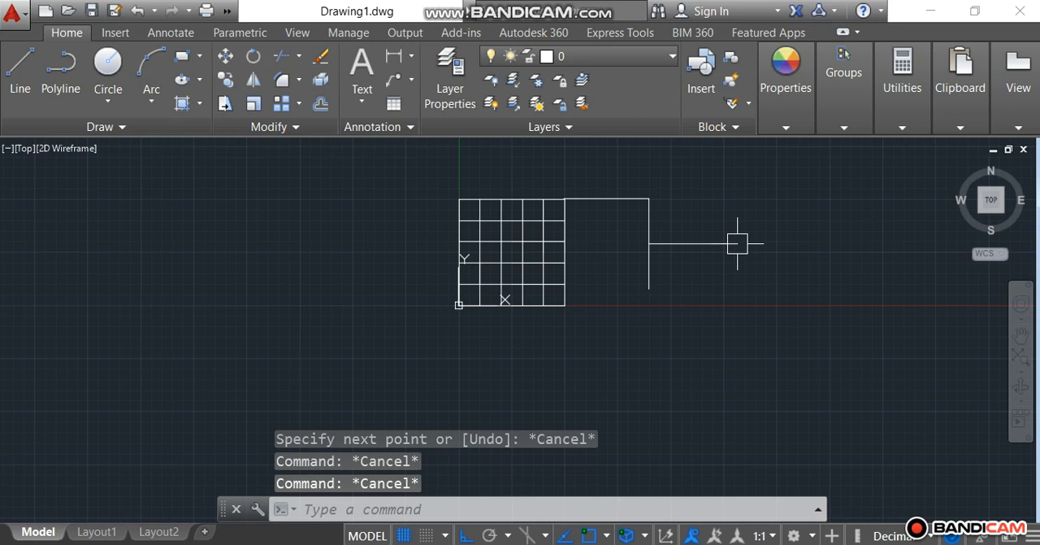